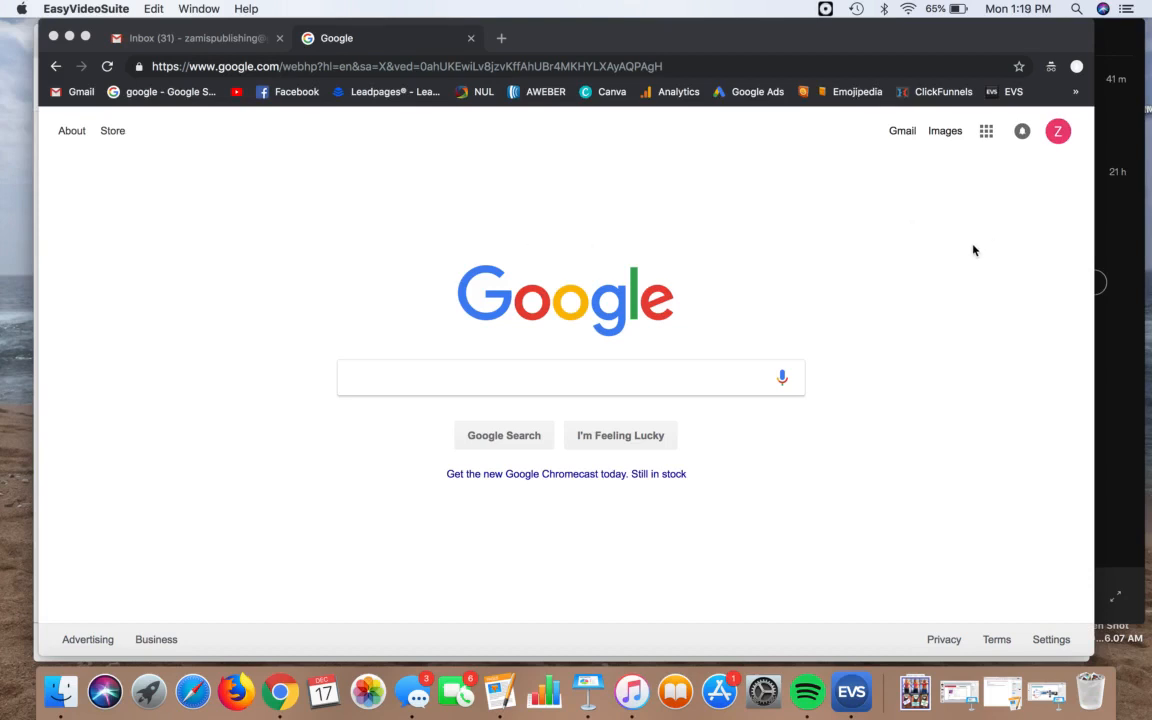
Step: Search Google for "google ads" and open the Google Ads website from the results
{"action": "left_click", "coordinate": [497, 381]}
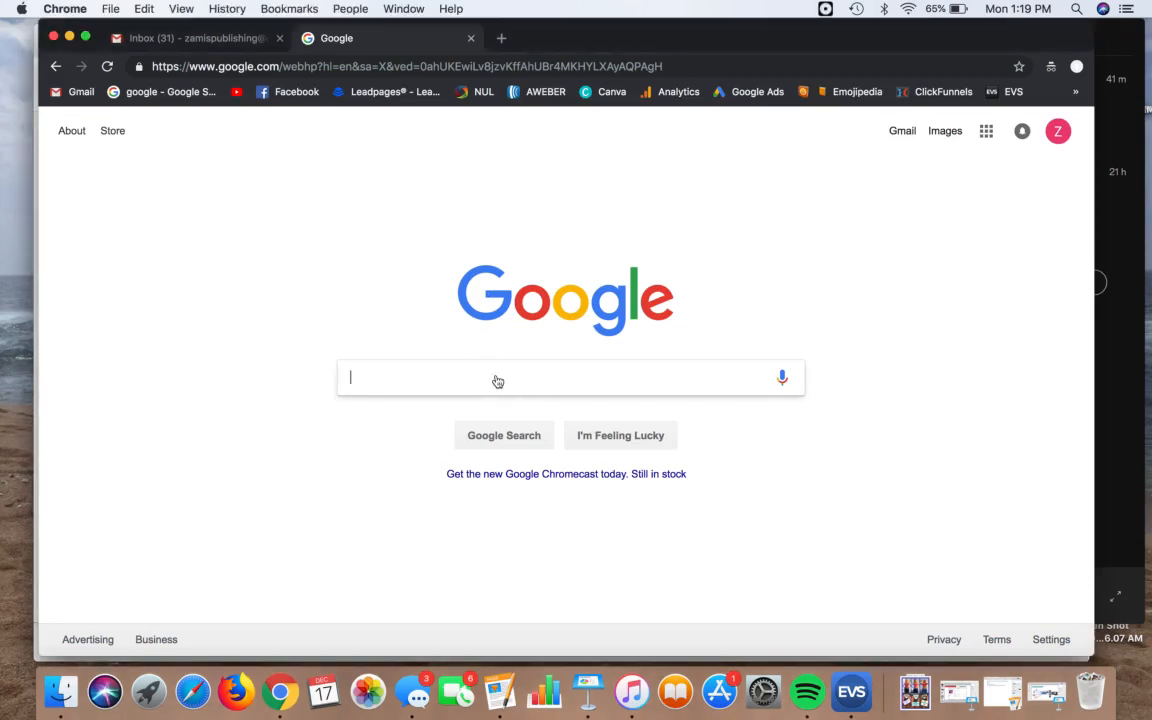
{"action": "type", "text": "google"}
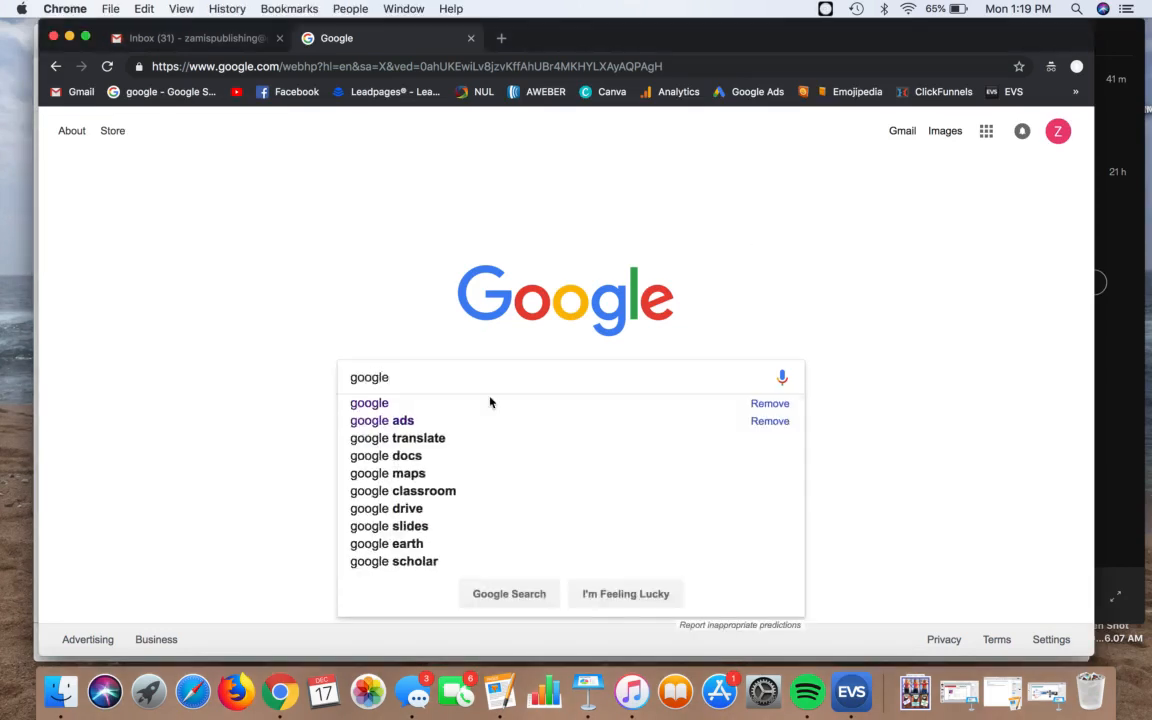
{"action": "left_click", "coordinate": [411, 421]}
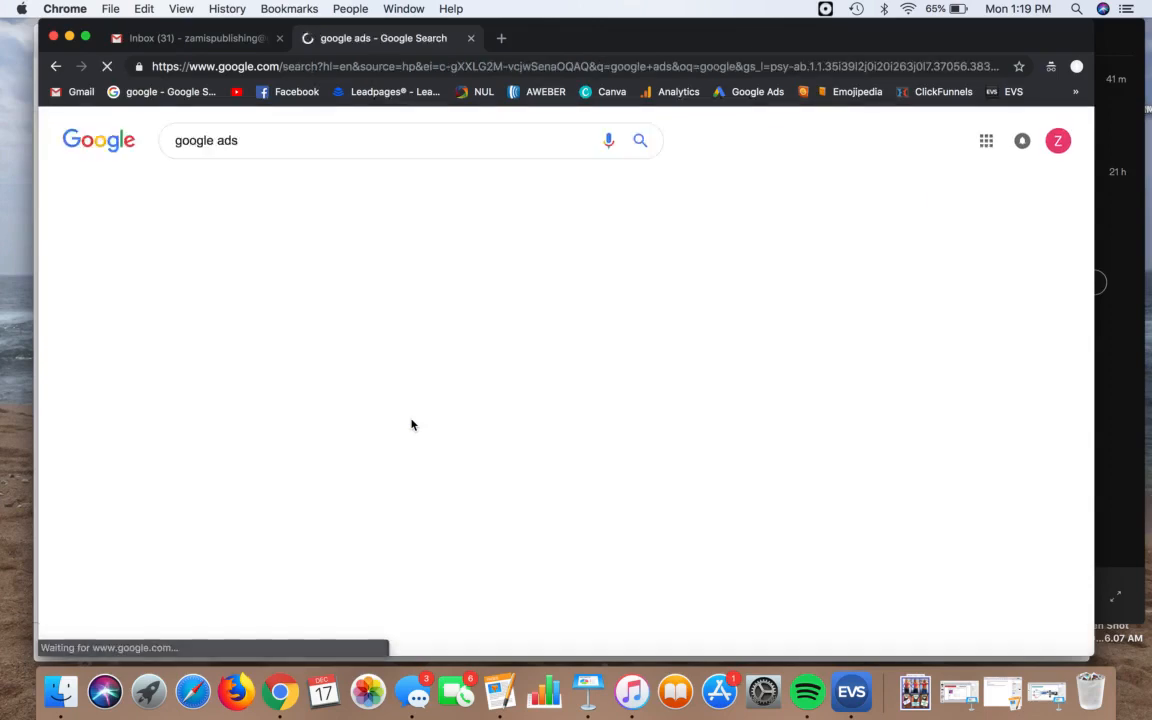
{"action": "left_click", "coordinate": [381, 256]}
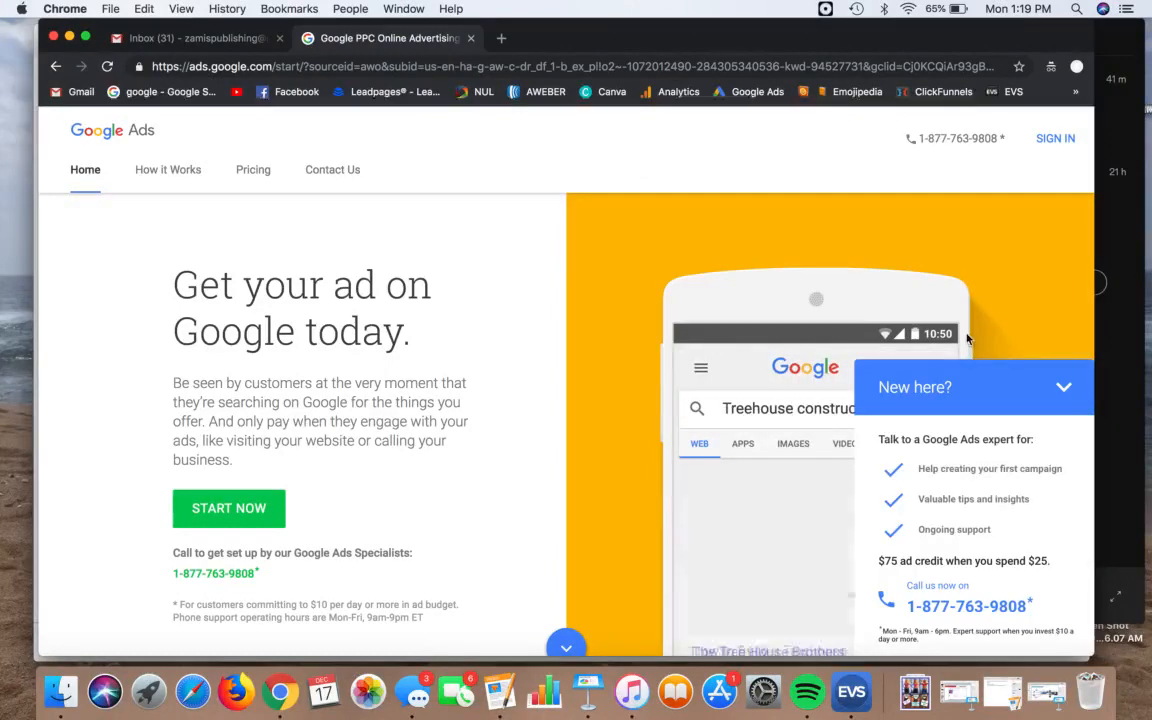
Step: Sign in to Google Ads from its home page and select the first listed account with setup in progress
{"action": "scroll", "coordinate": [898, 563], "scroll_direction": "up", "scroll_amount": 5}
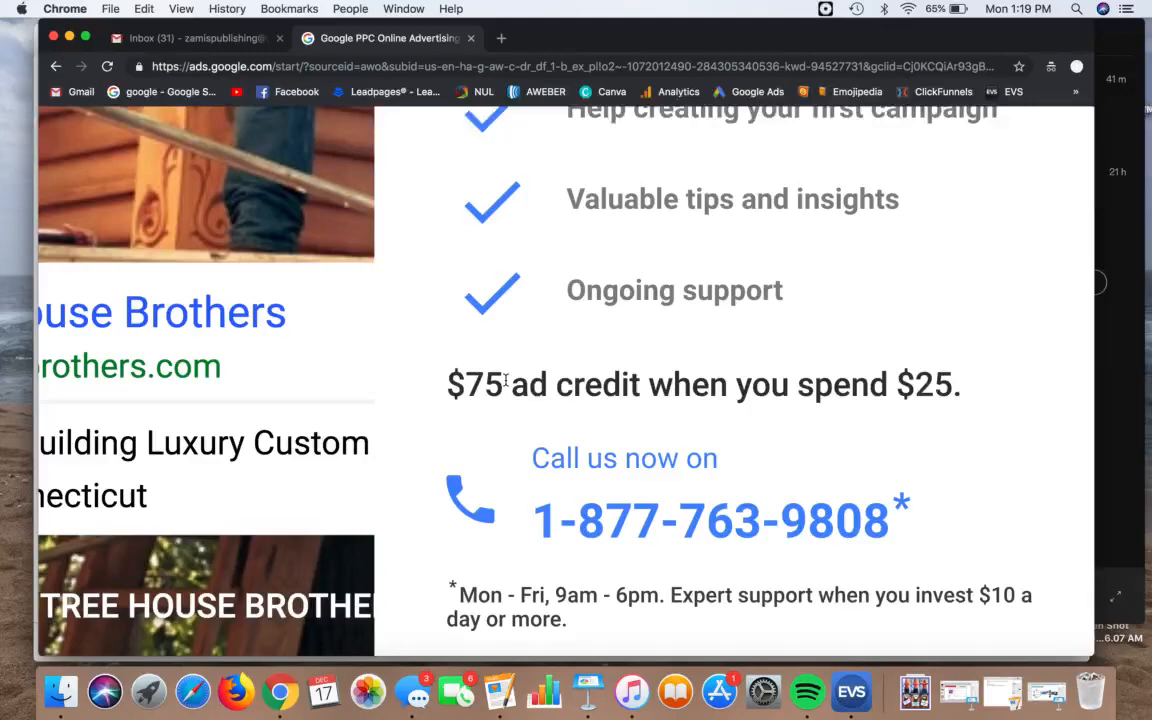
{"action": "scroll", "coordinate": [506, 381], "scroll_direction": "down", "scroll_amount": 5}
{"action": "scroll", "coordinate": [505, 354], "scroll_direction": "up", "scroll_amount": 3}
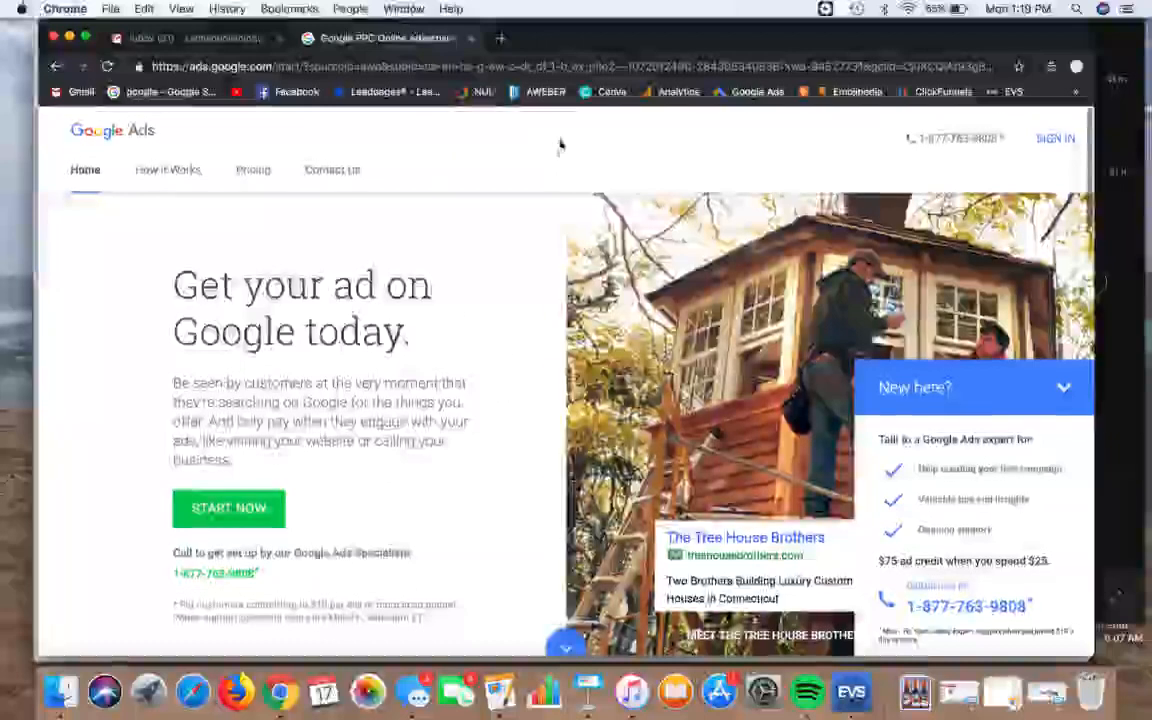
{"action": "left_click", "coordinate": [1058, 139]}
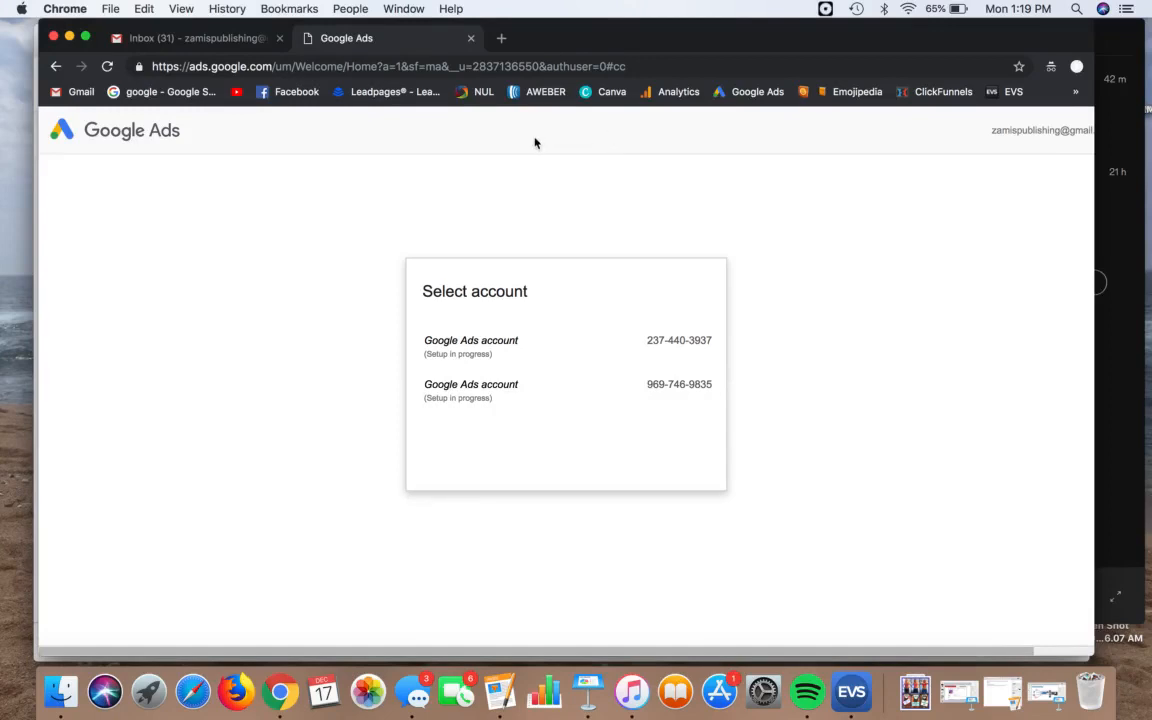
{"action": "left_click", "coordinate": [538, 353]}
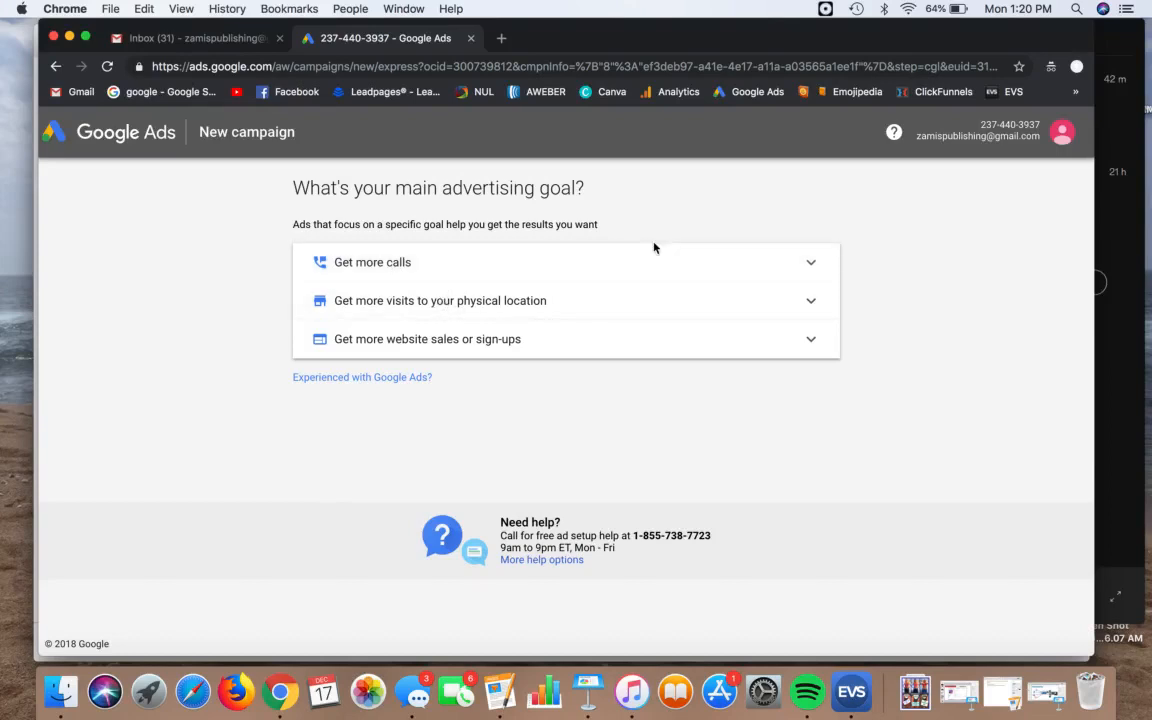
Step: Choose "Get more website sales or sign-ups" as the new campaign's main advertising goal
{"action": "left_click", "coordinate": [808, 265]}
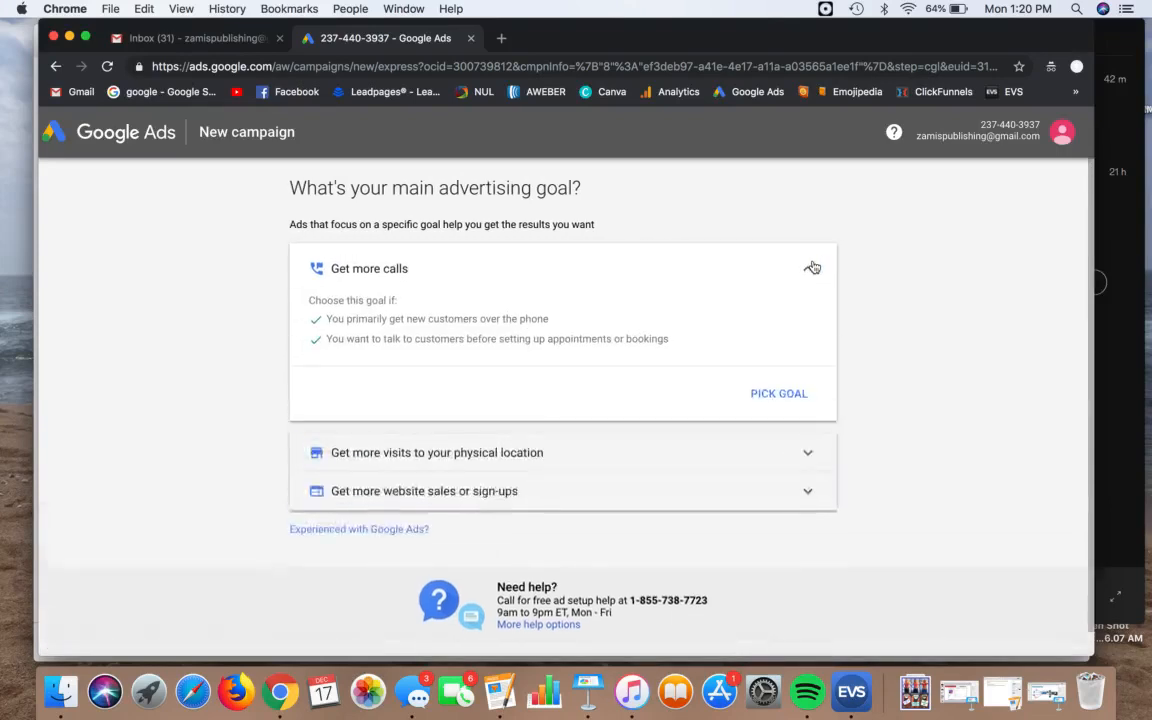
{"action": "left_click", "coordinate": [810, 267]}
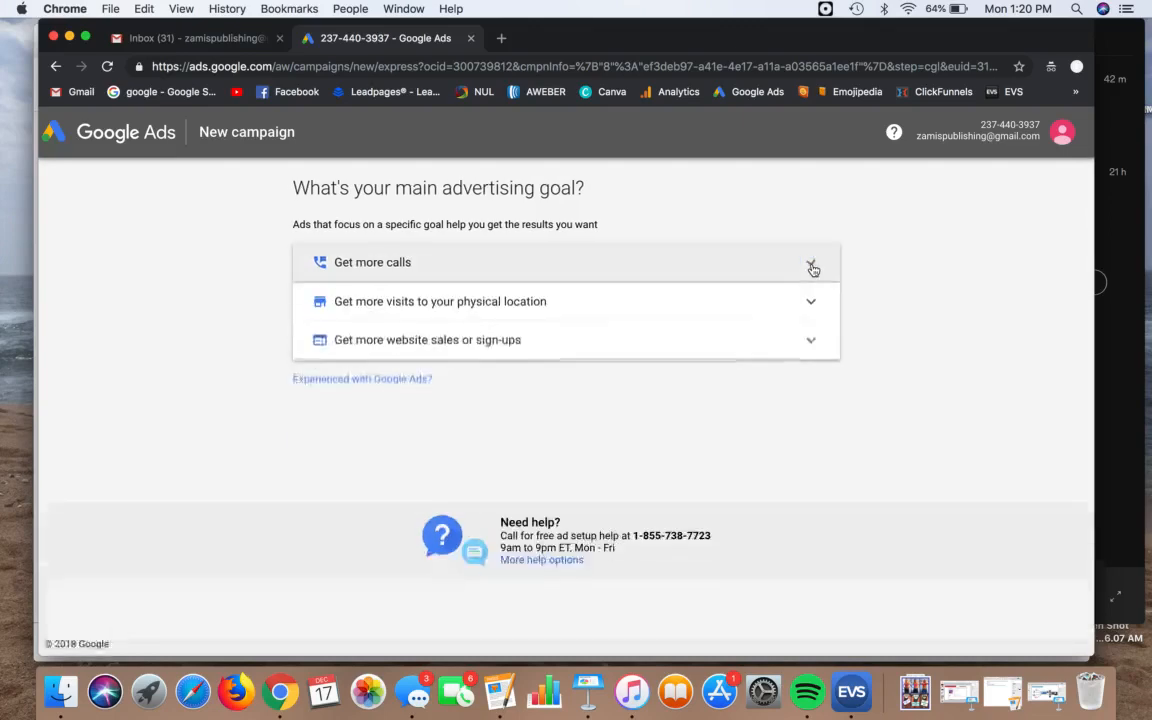
{"action": "left_click", "coordinate": [812, 342]}
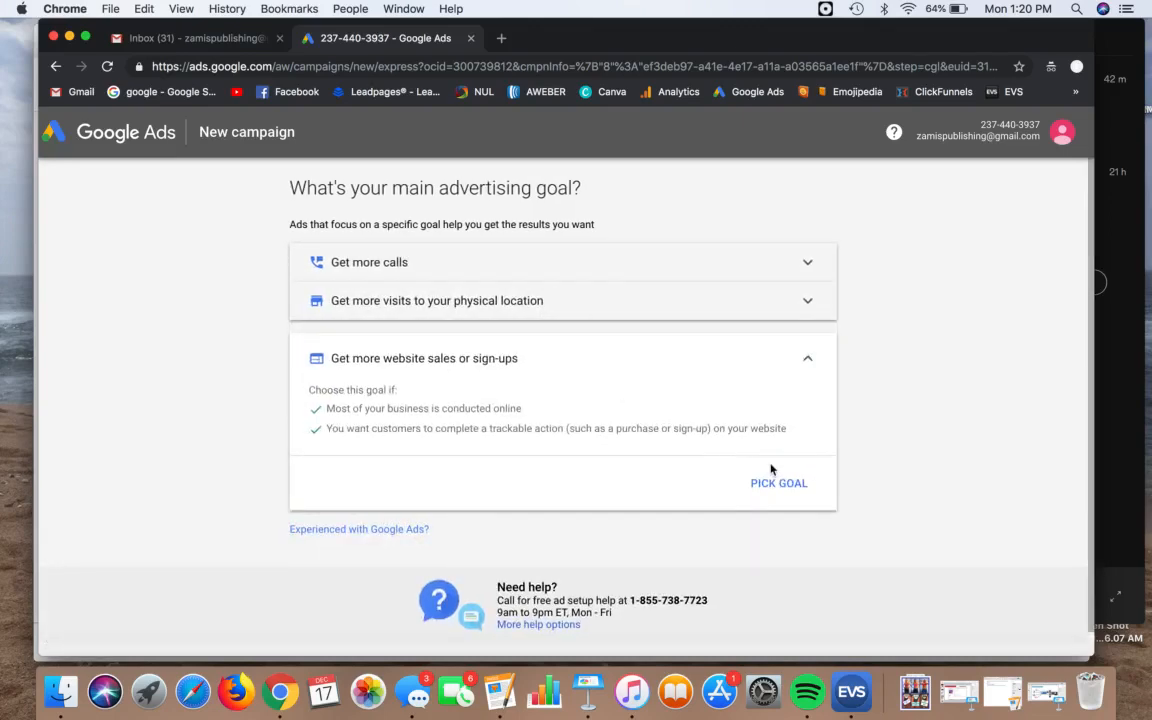
{"action": "left_click", "coordinate": [781, 482]}
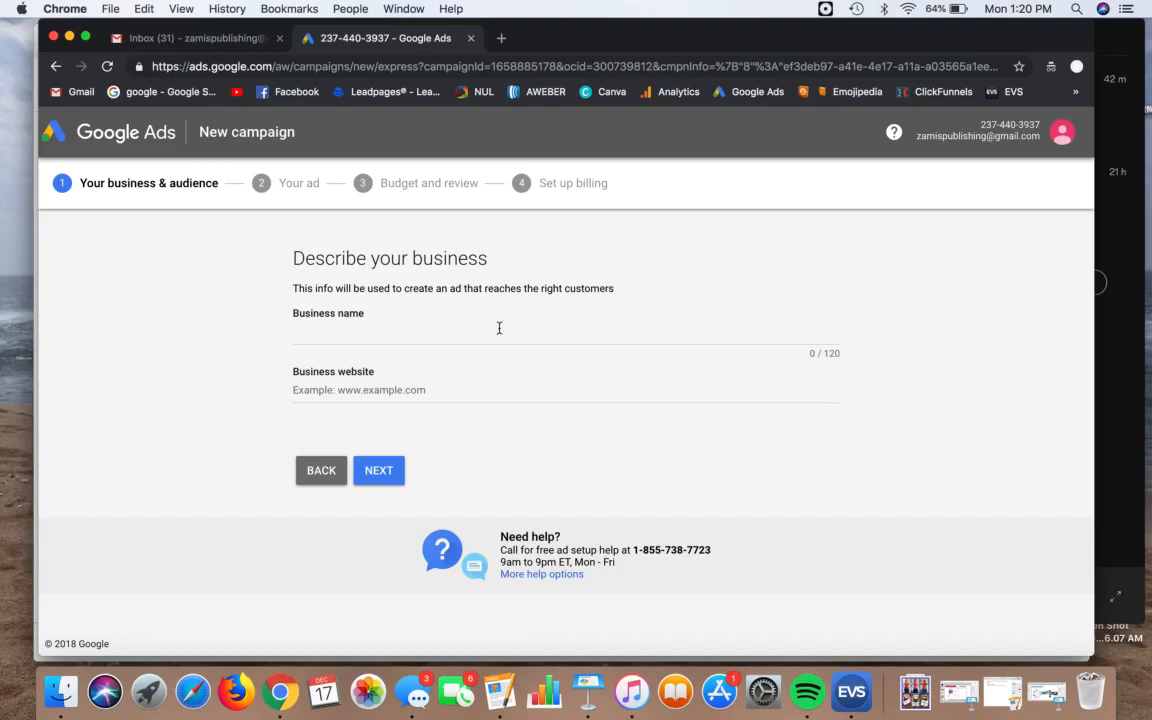
Step: Describe the business with the name Zamis Publishing and the website zamispublishing.com, and continue to the customer location settings
{"action": "left_click", "coordinate": [499, 328]}
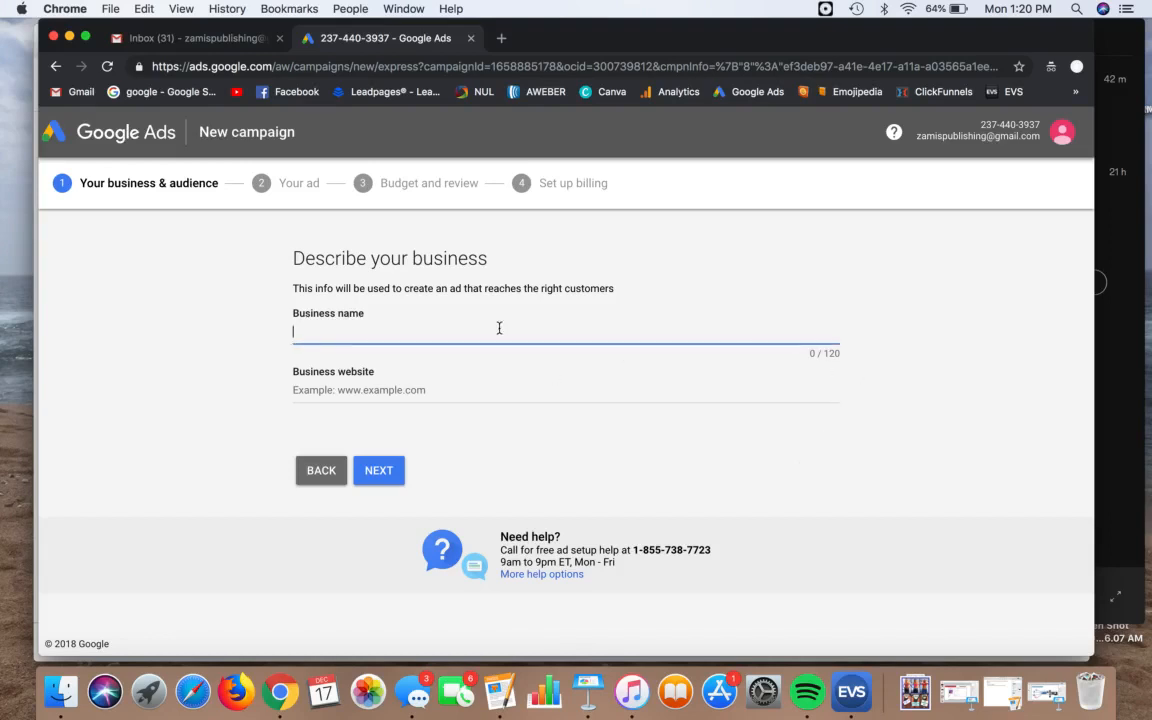
{"action": "type", "text": "Zamis Publishing"}
{"action": "key", "text": "Tab"}
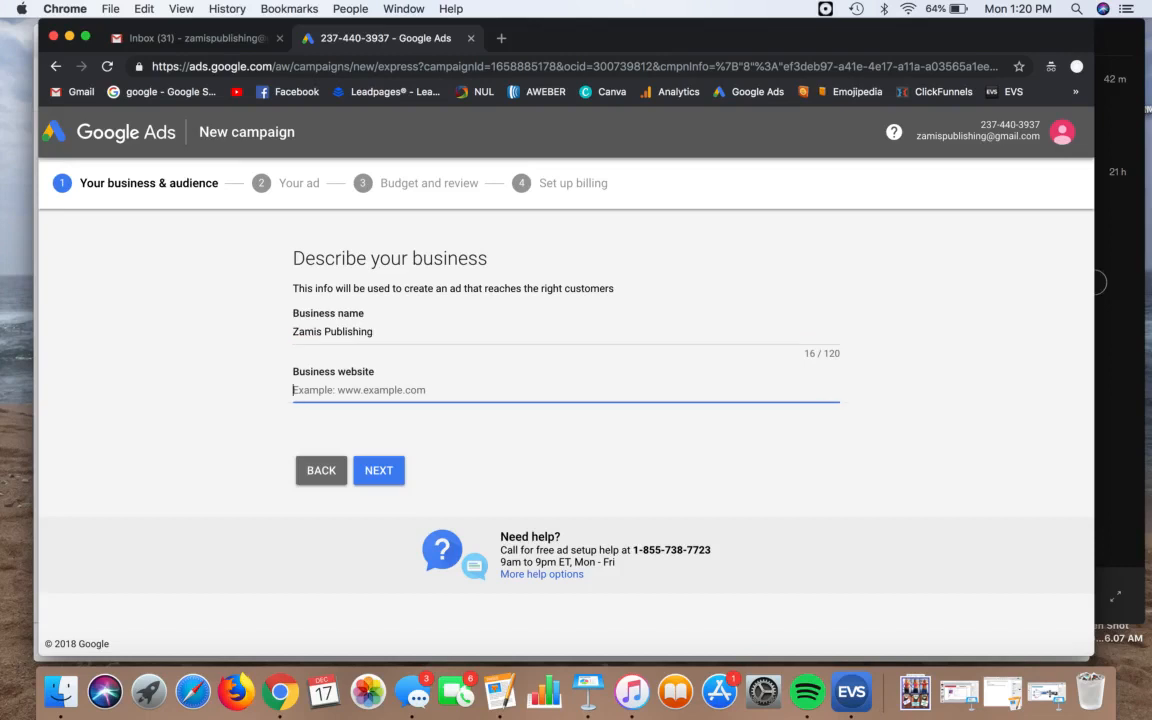
{"action": "type", "text": "zamispublishin"}
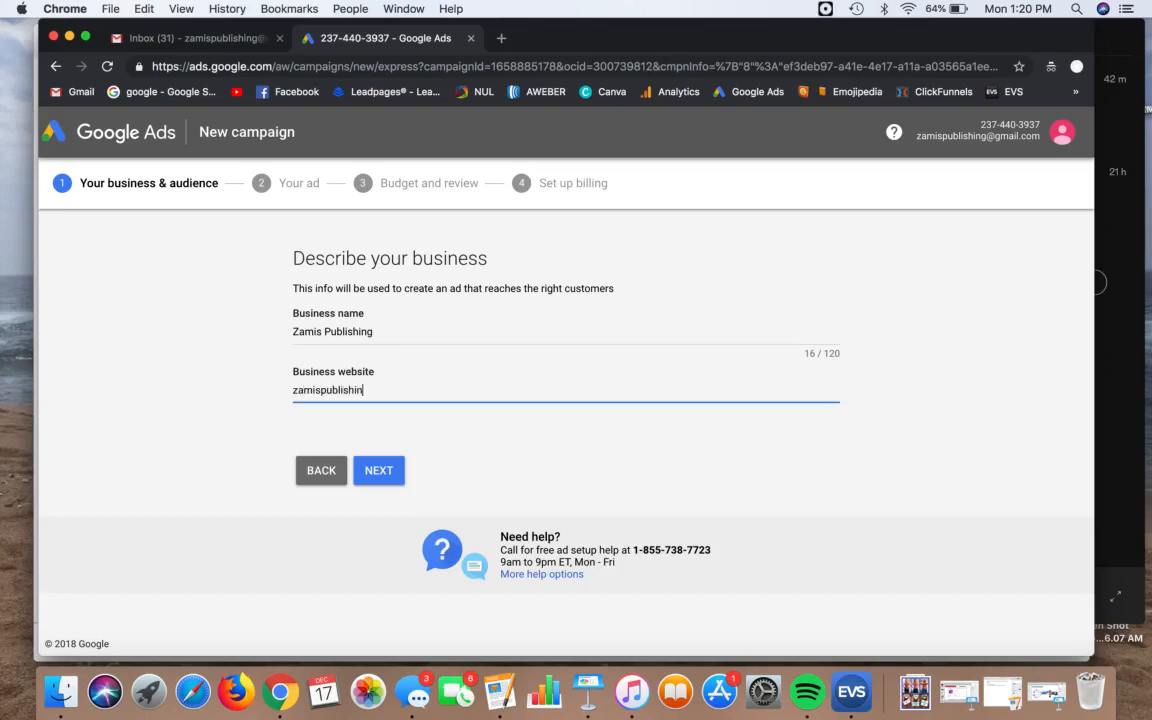
{"action": "type", "text": "g.com"}
{"action": "left_click", "coordinate": [389, 462]}
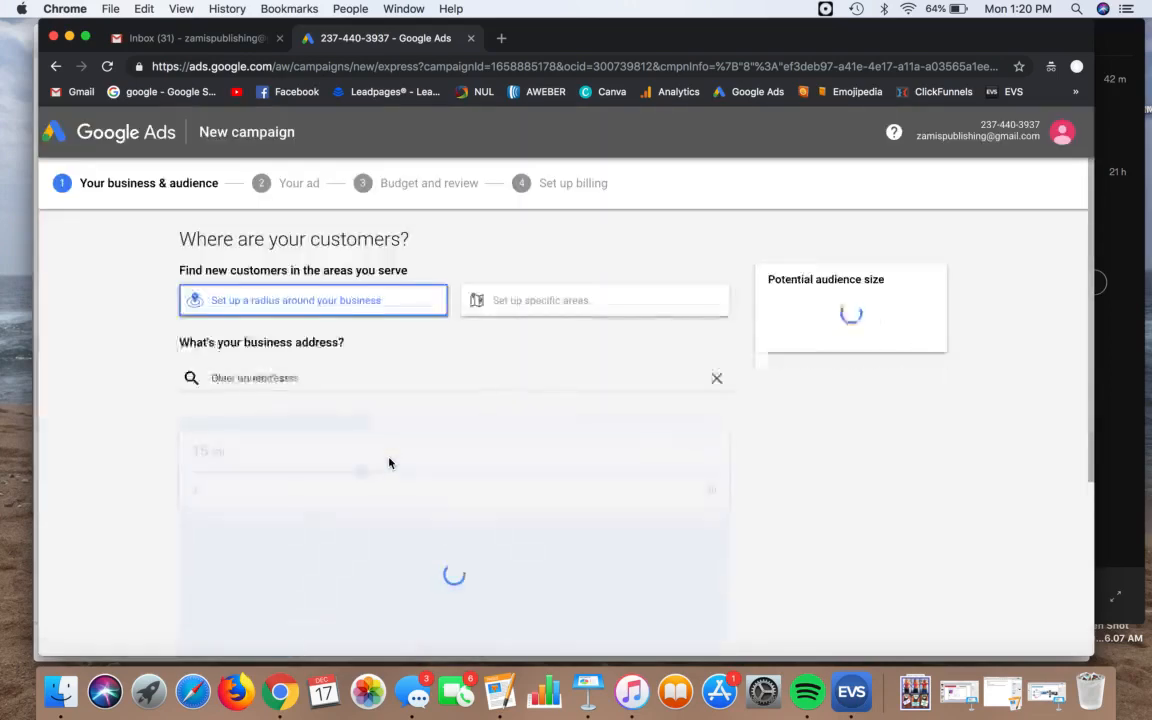
Step: Accept the suggested 15-mile radius around Ohio, United States as the customer area and continue to the product definition
{"action": "scroll", "coordinate": [146, 345], "scroll_direction": "down", "scroll_amount": 1}
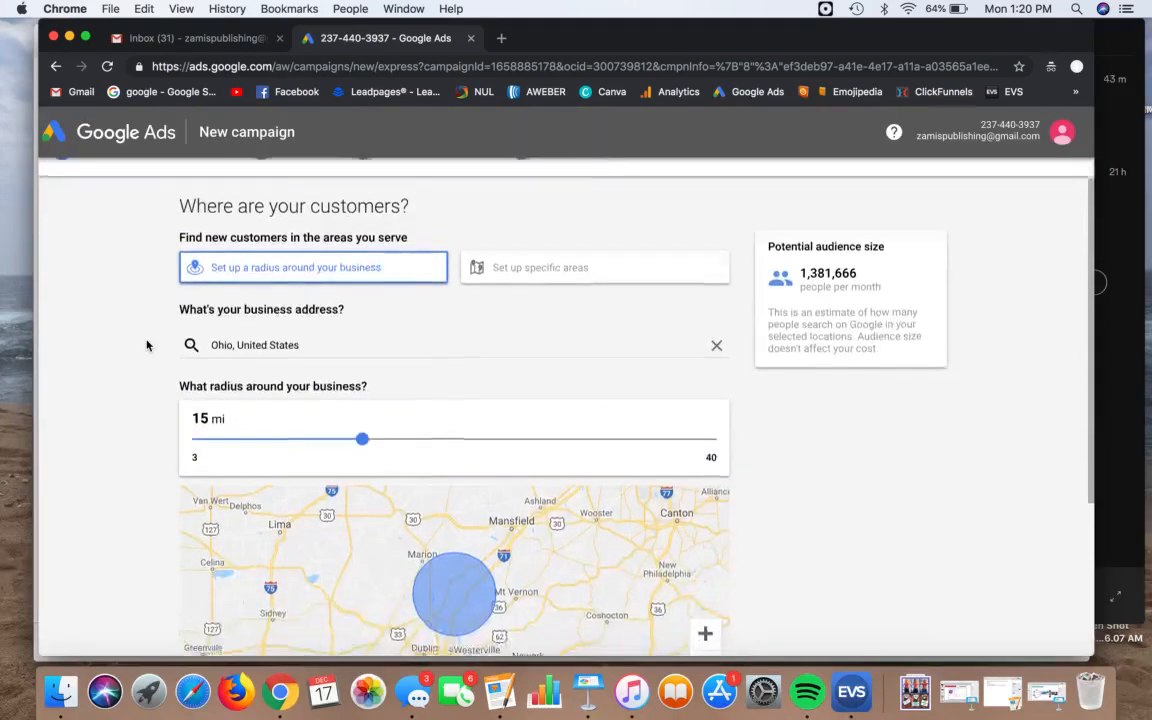
{"action": "scroll", "coordinate": [146, 345], "scroll_direction": "down", "scroll_amount": 3}
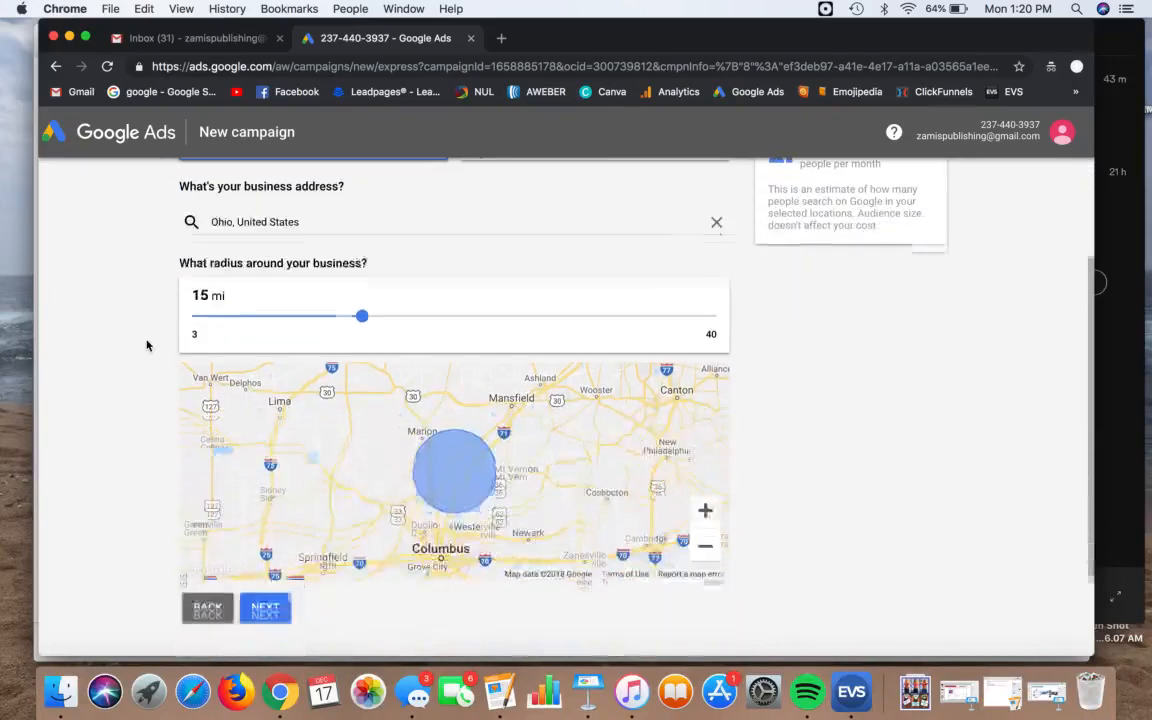
{"action": "scroll", "coordinate": [147, 342], "scroll_direction": "down", "scroll_amount": 3}
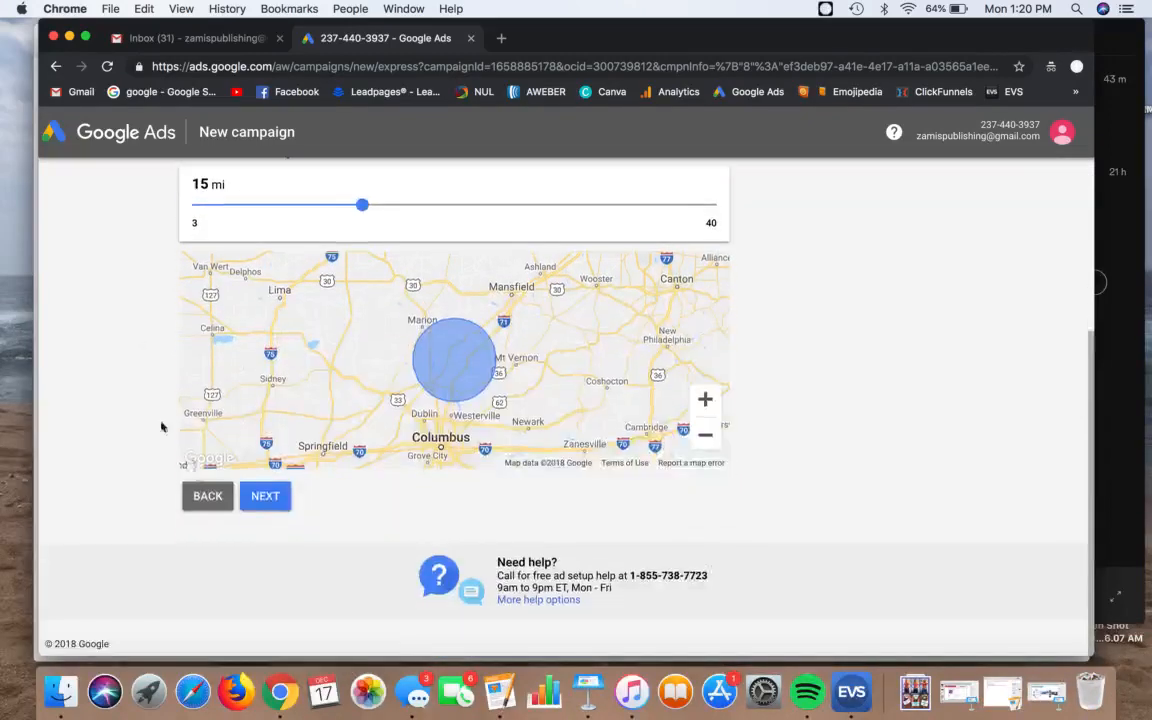
{"action": "left_click", "coordinate": [267, 497]}
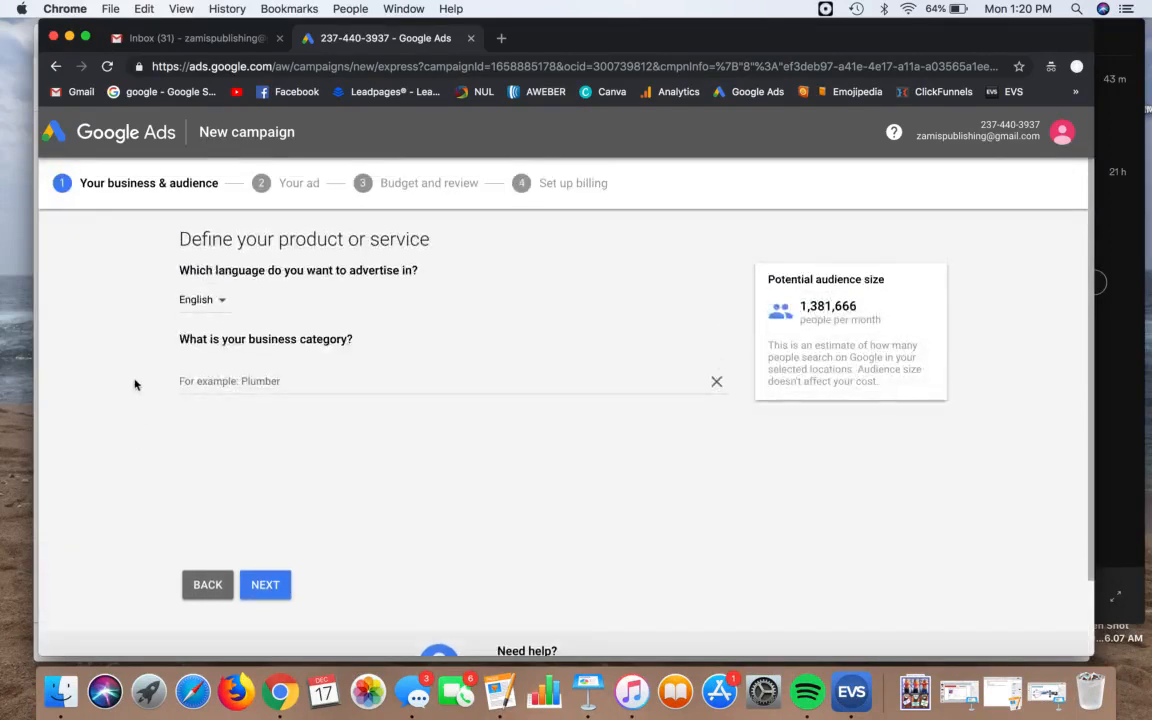
Step: Set the business category to Book Publisher and continue to the ad text without adding specific products or services
{"action": "left_click", "coordinate": [287, 380]}
{"action": "type", "text": "Publisher"}
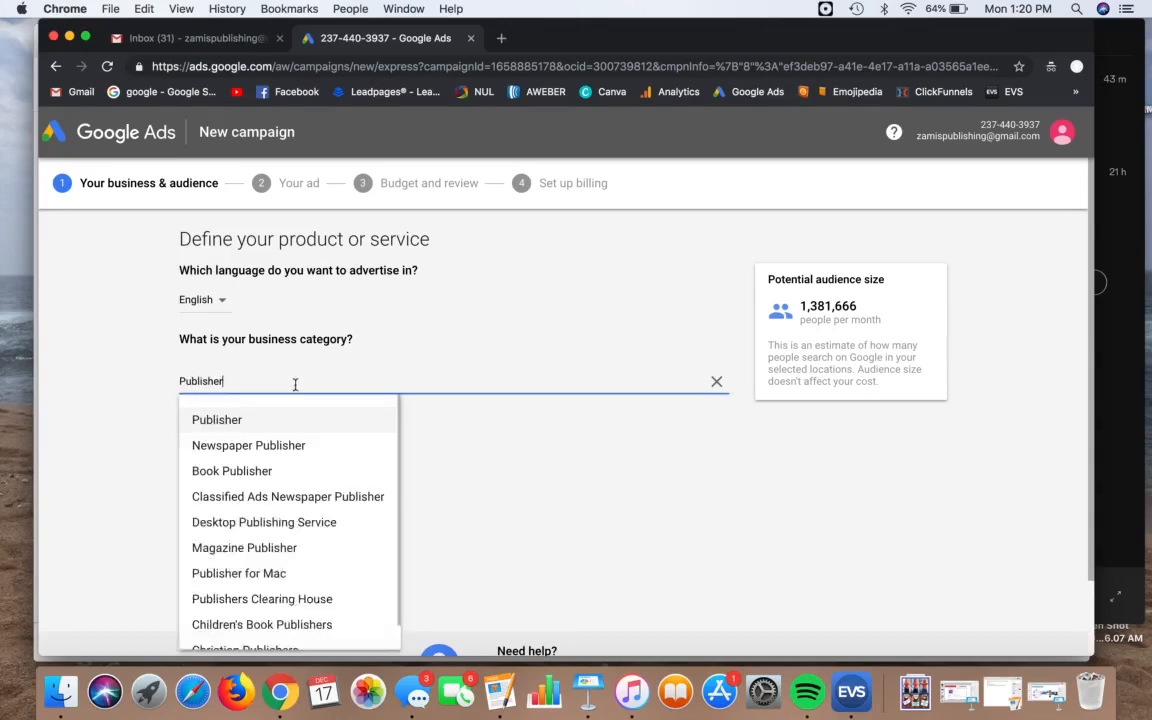
{"action": "left_click", "coordinate": [265, 472]}
{"action": "scroll", "coordinate": [122, 450], "scroll_direction": "down", "scroll_amount": 3}
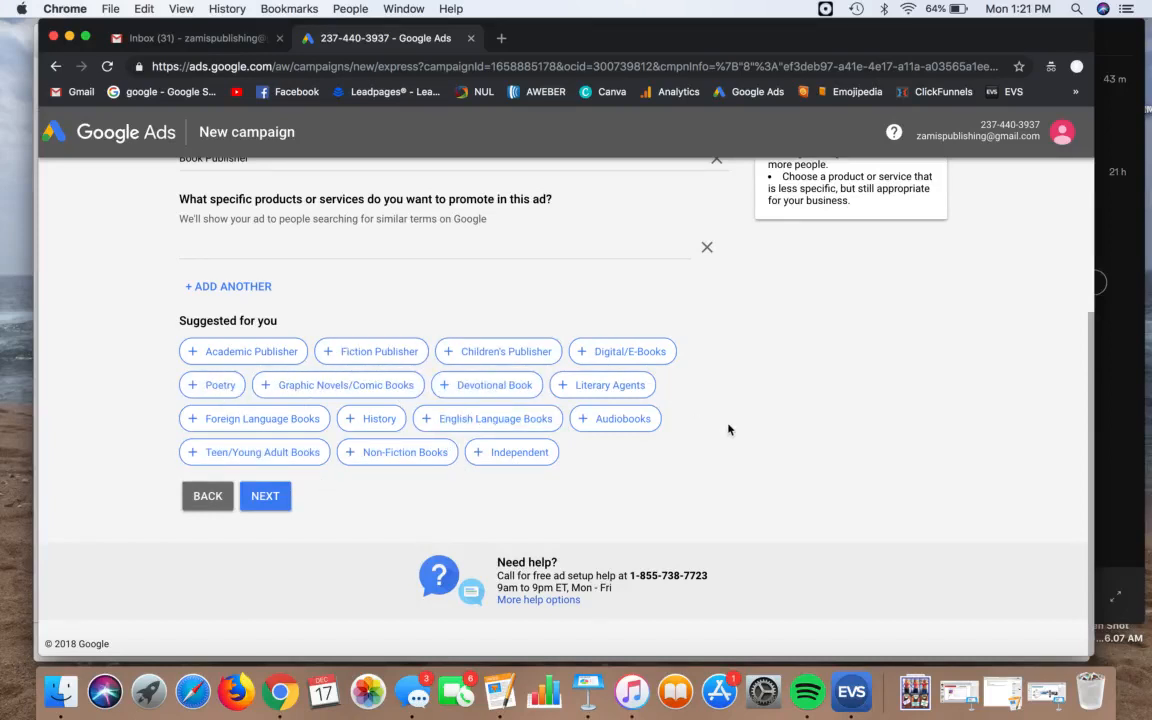
{"action": "scroll", "coordinate": [728, 430], "scroll_direction": "up", "scroll_amount": 1}
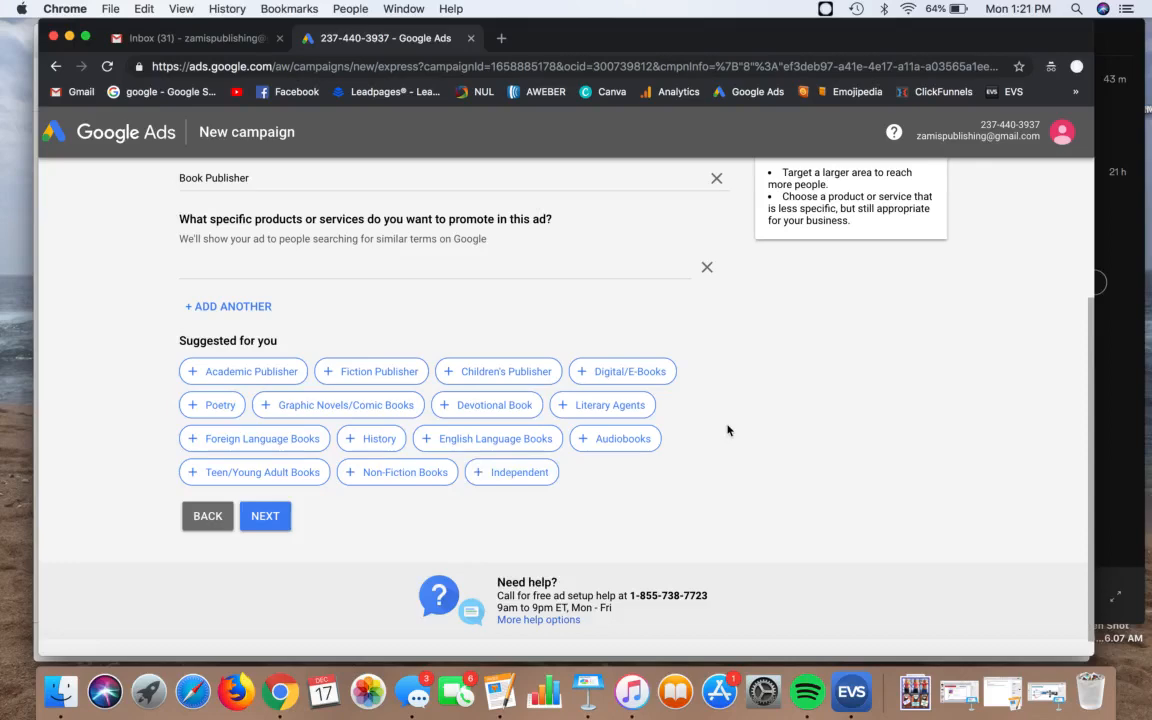
{"action": "left_click", "coordinate": [283, 518]}
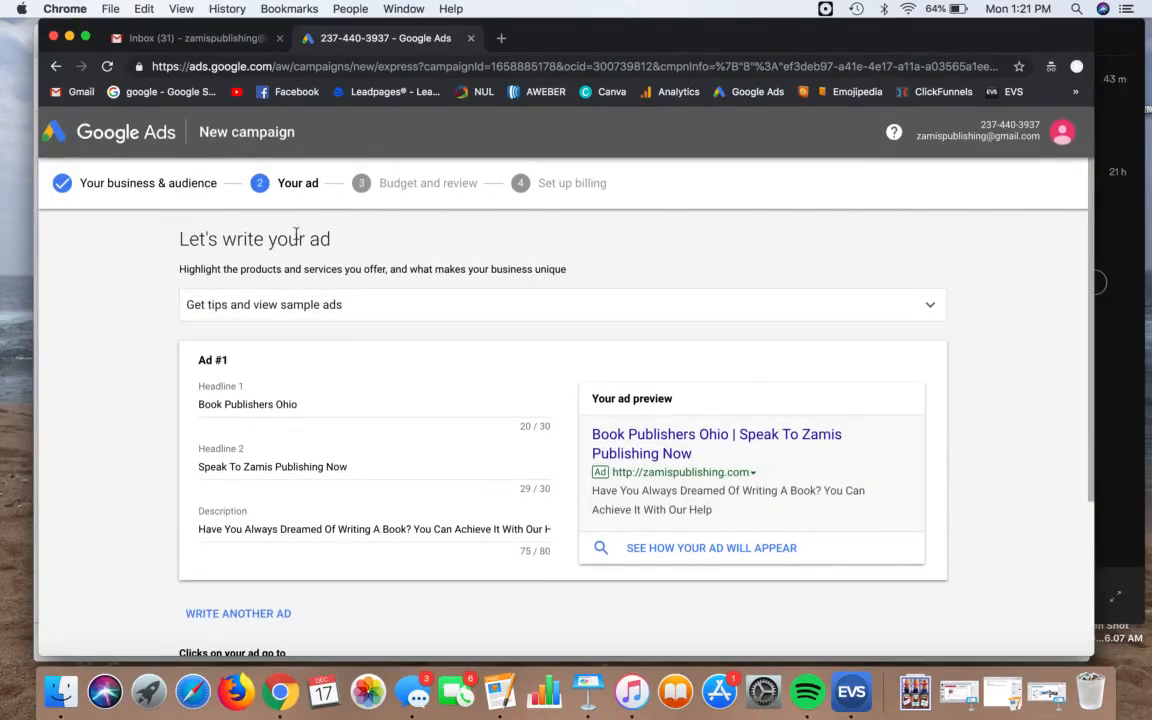
Step: Look over the prefilled ad and its tips section, keep the suggested headlines and description, and continue to the budget
{"action": "left_click_drag", "start_coordinate": [176, 241], "coordinate": [383, 249]}
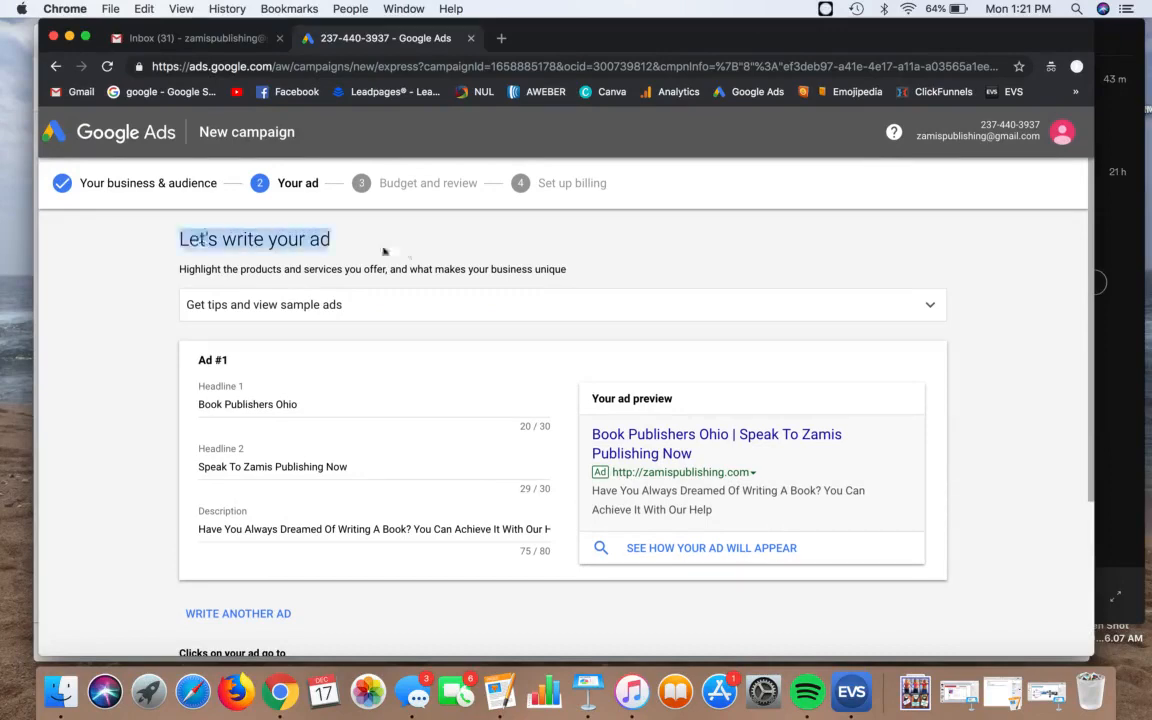
{"action": "left_click", "coordinate": [160, 284]}
{"action": "scroll", "coordinate": [156, 284], "scroll_direction": "down", "scroll_amount": 1}
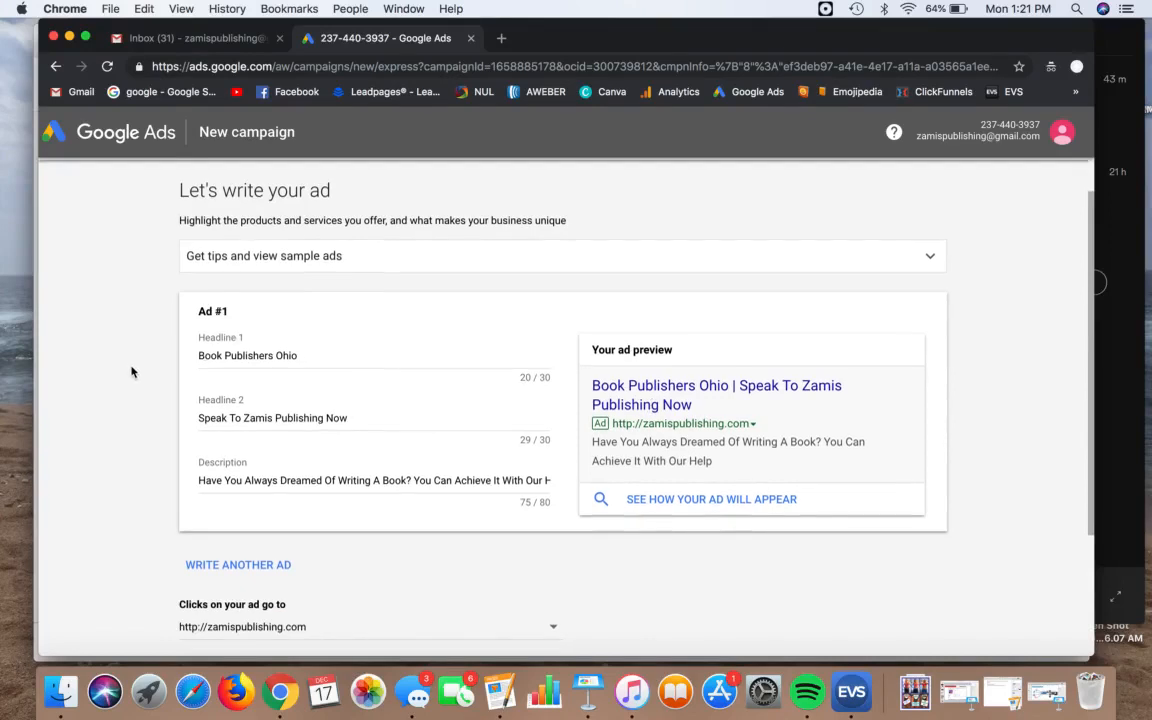
{"action": "scroll", "coordinate": [200, 340], "scroll_direction": "down", "scroll_amount": 1}
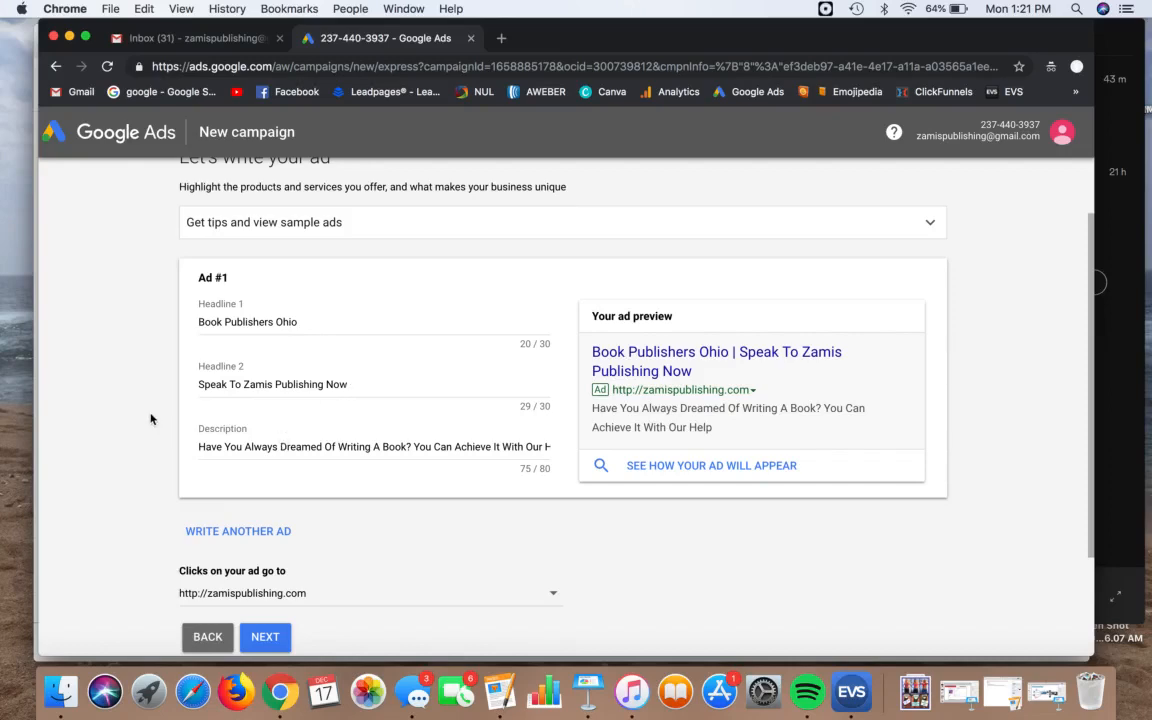
{"action": "scroll", "coordinate": [149, 417], "scroll_direction": "up", "scroll_amount": 2}
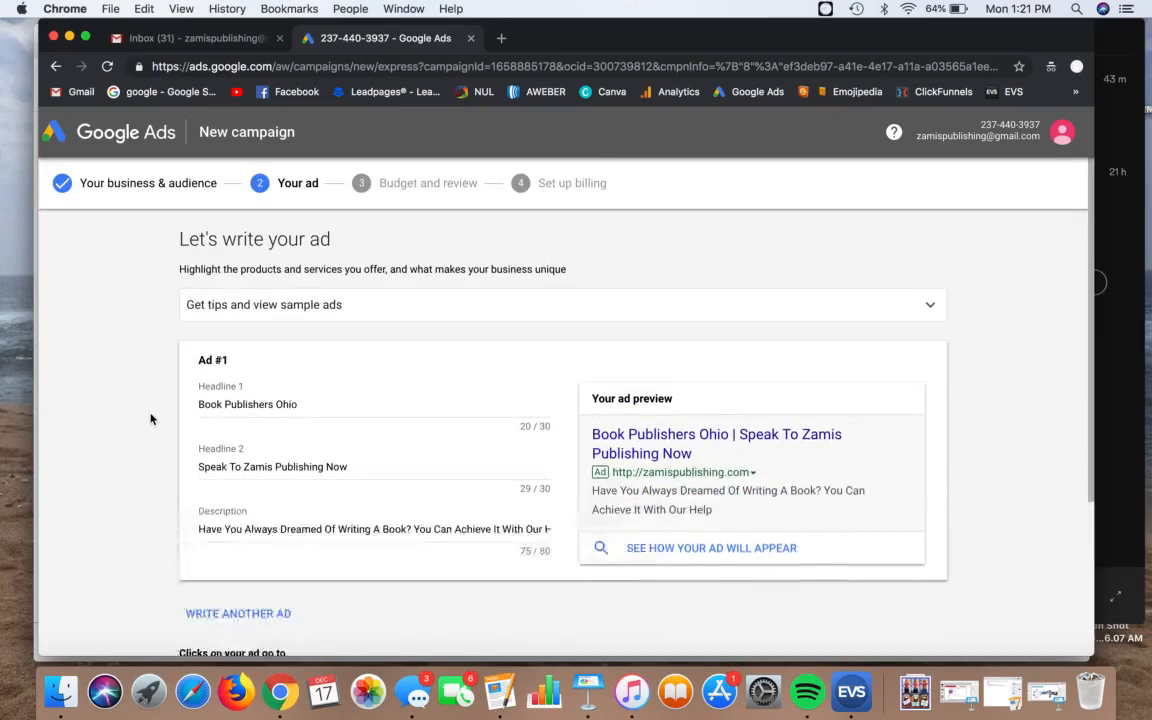
{"action": "left_click", "coordinate": [931, 307]}
{"action": "left_click", "coordinate": [931, 309]}
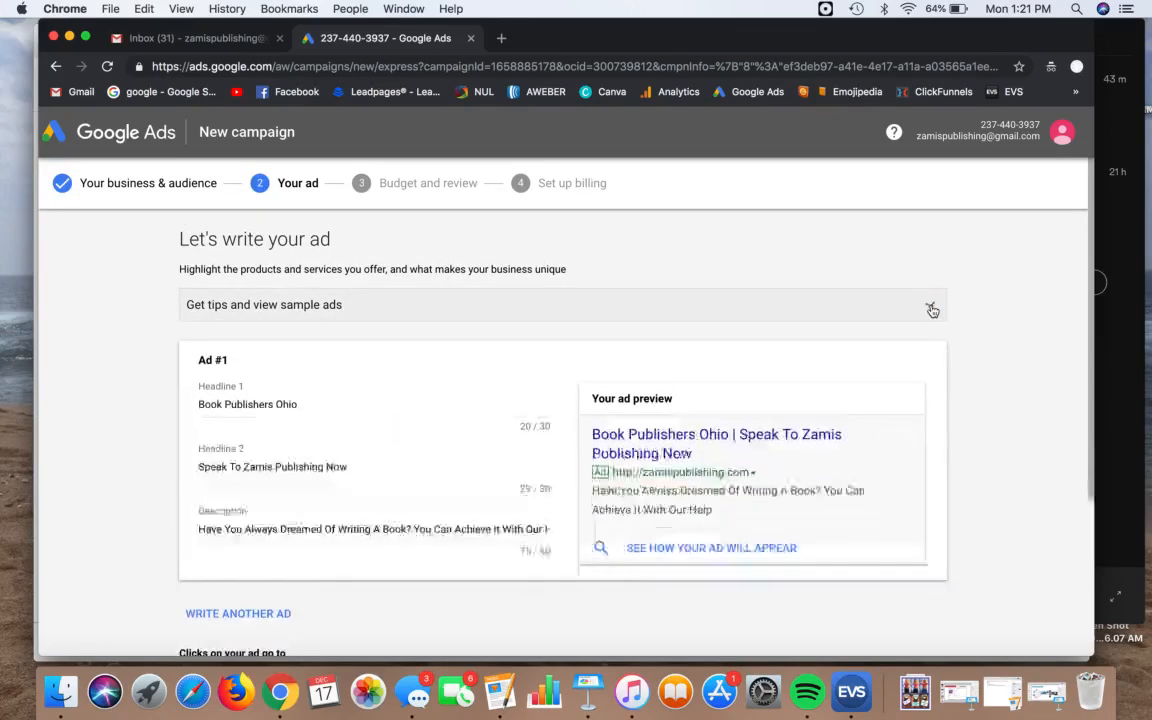
{"action": "scroll", "coordinate": [141, 343], "scroll_direction": "down", "scroll_amount": 5}
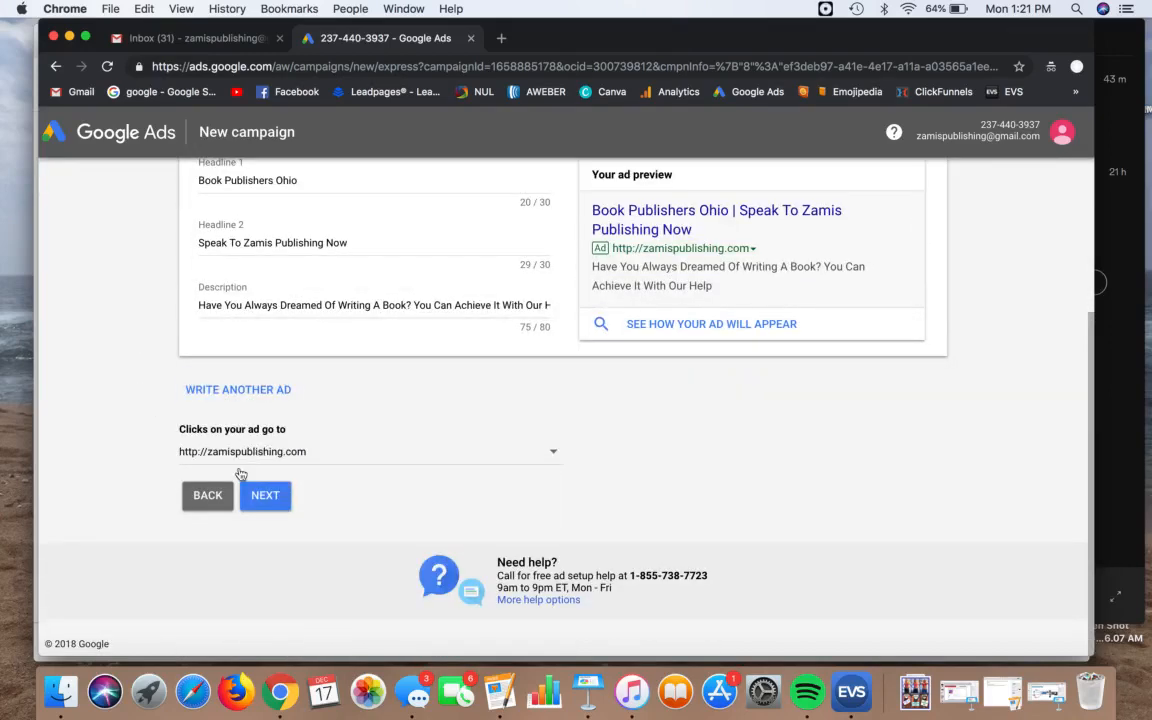
{"action": "left_click", "coordinate": [265, 497]}
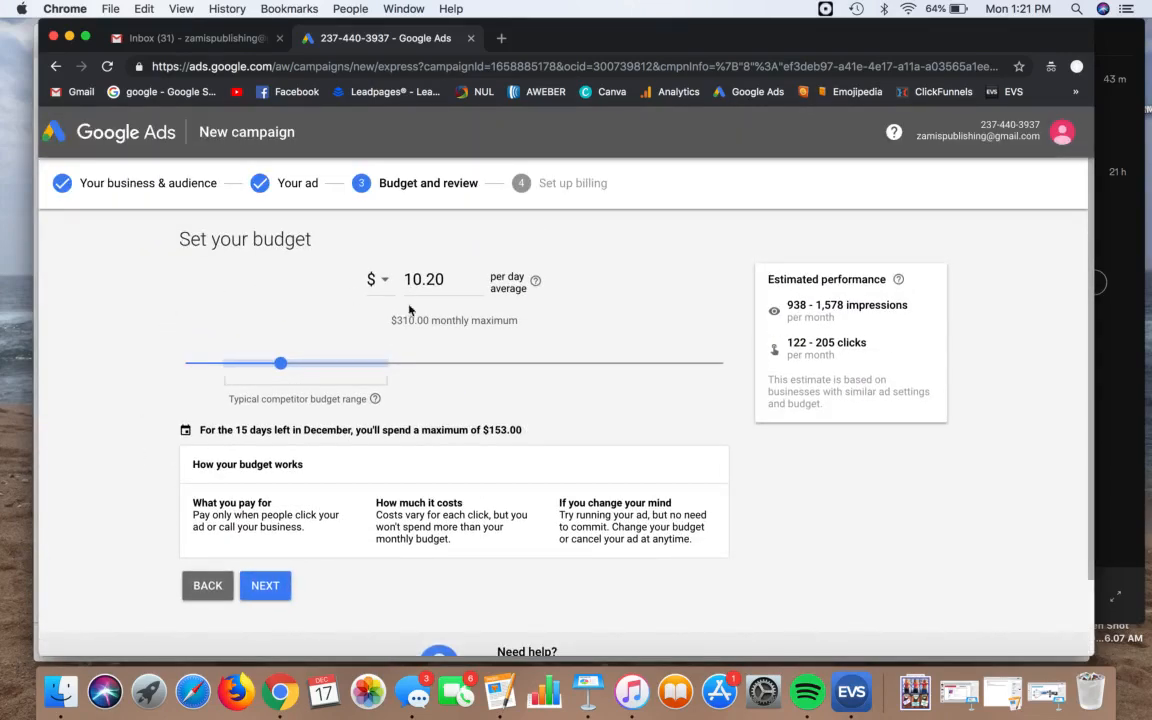
Step: Accept the suggested budget of $10.20 per day, go through the campaign settings review, and continue to the billing form
{"action": "left_click", "coordinate": [266, 586]}
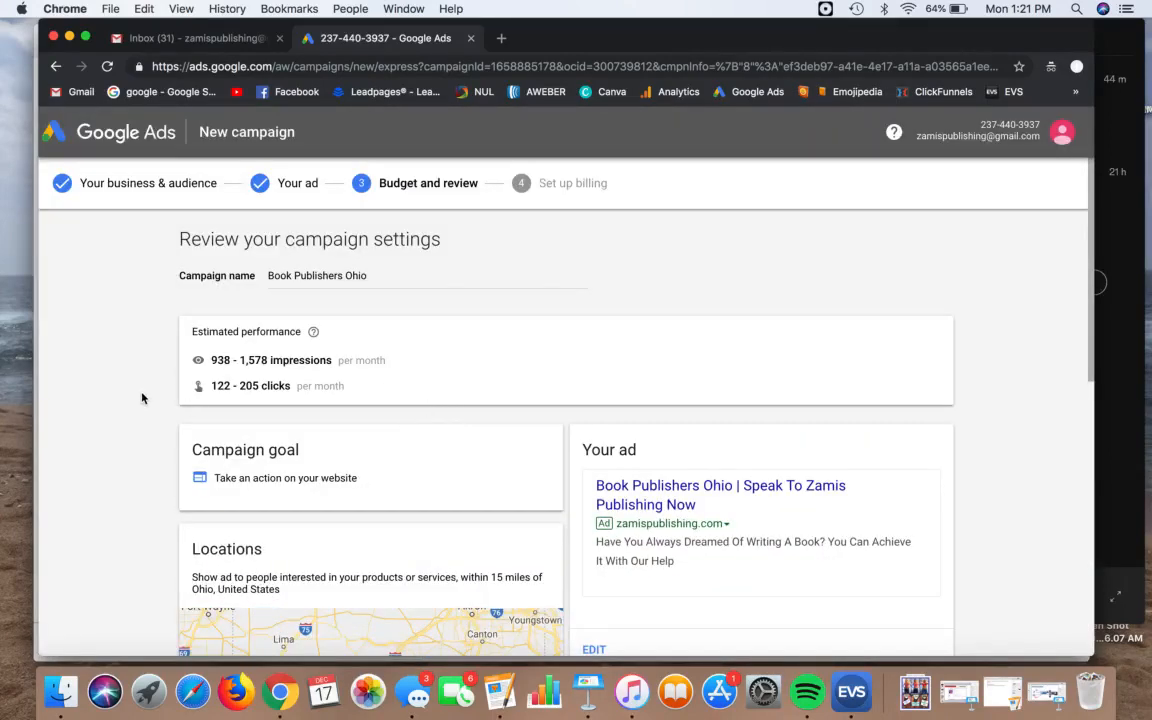
{"action": "scroll", "coordinate": [141, 398], "scroll_direction": "down", "scroll_amount": 5}
{"action": "scroll", "coordinate": [141, 398], "scroll_direction": "down", "scroll_amount": 3}
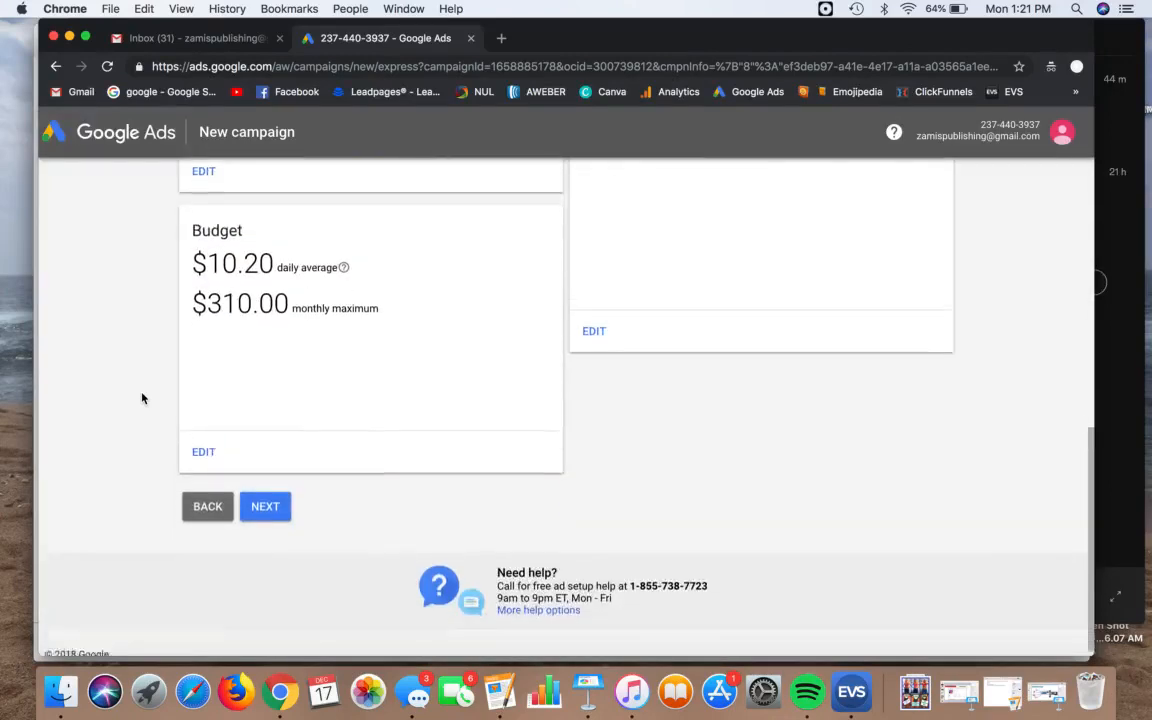
{"action": "left_click", "coordinate": [265, 497]}
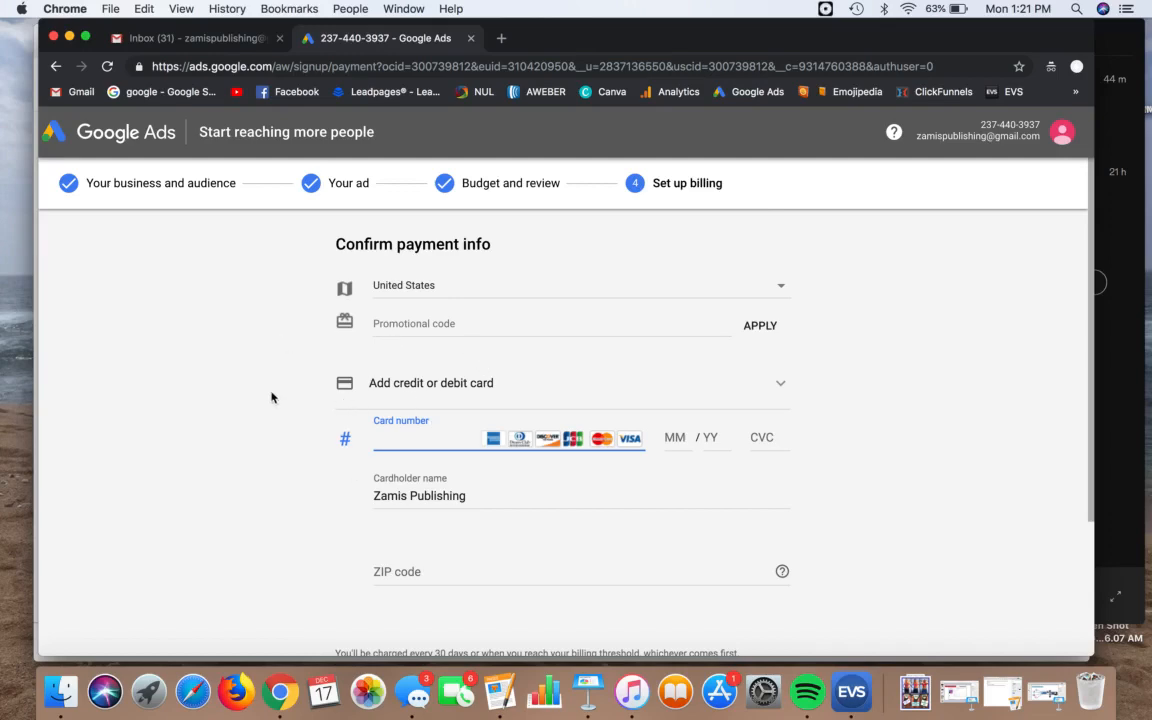
{"action": "scroll", "coordinate": [882, 355], "scroll_direction": "down", "scroll_amount": 4}
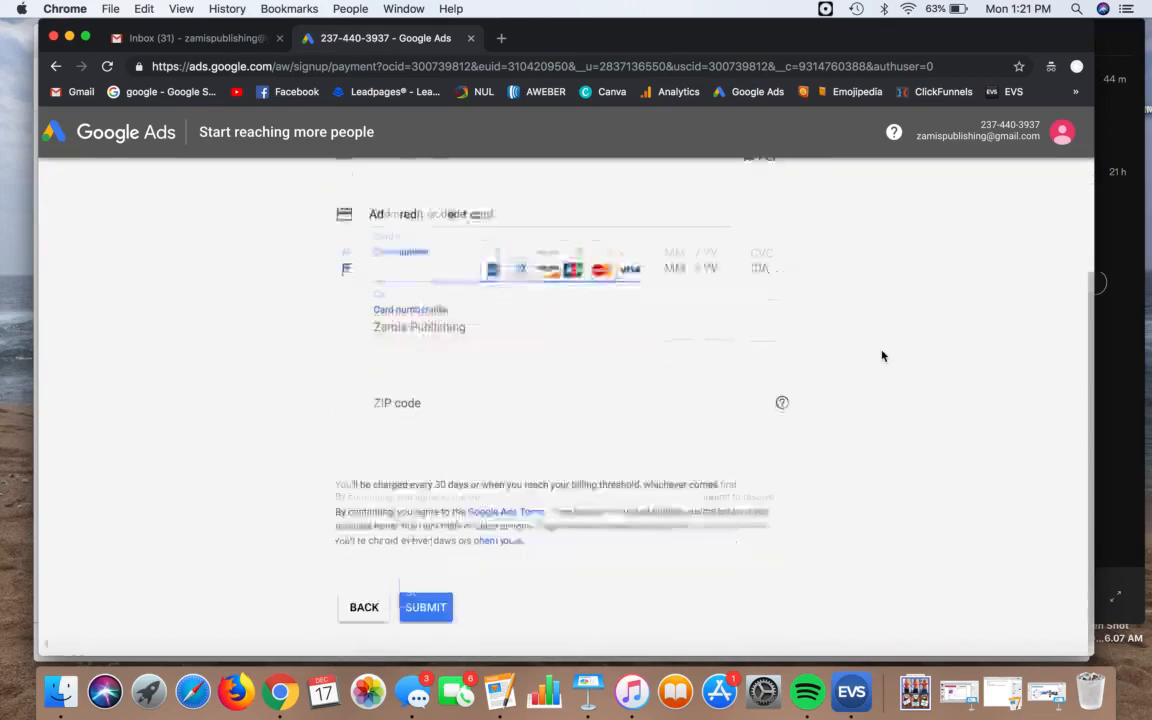
Step: Examine the payment info form, from the country, promotional code and card fields down to the billing terms, without filling it in
{"action": "scroll", "coordinate": [882, 355], "scroll_direction": "up", "scroll_amount": 4}
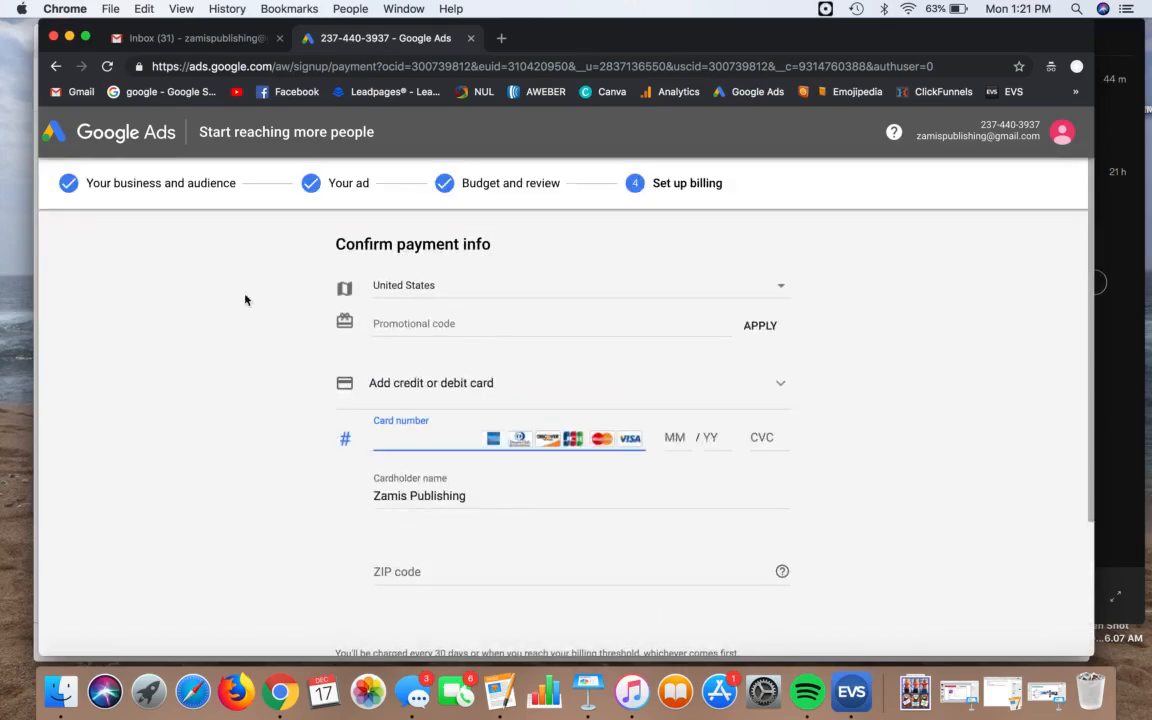
{"action": "scroll", "coordinate": [933, 257], "scroll_direction": "down", "scroll_amount": 4}
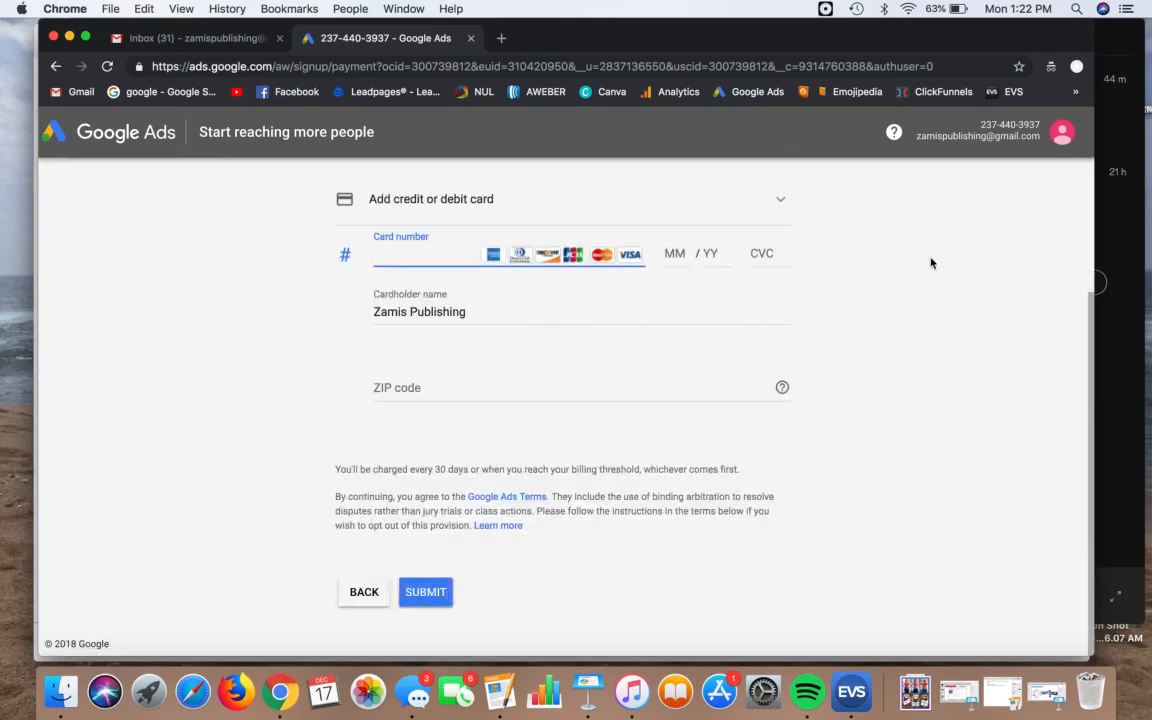
{"action": "scroll", "coordinate": [895, 283], "scroll_direction": "up", "scroll_amount": 4}
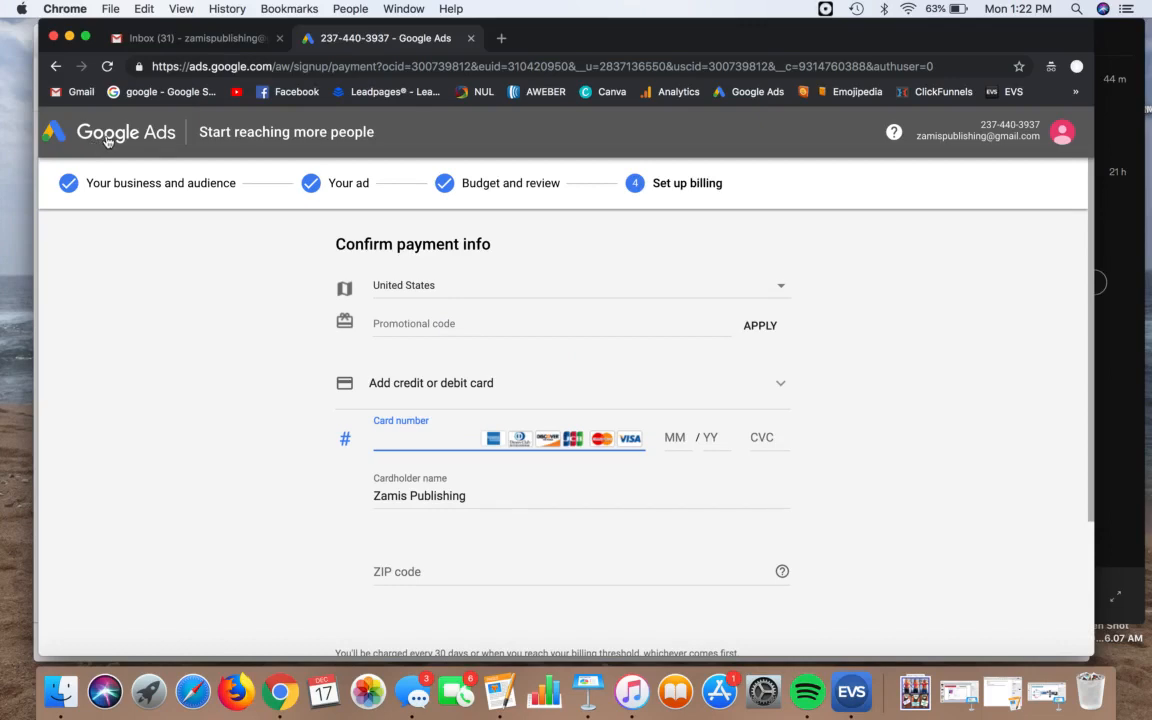
{"action": "scroll", "coordinate": [192, 351], "scroll_direction": "down", "scroll_amount": 2}
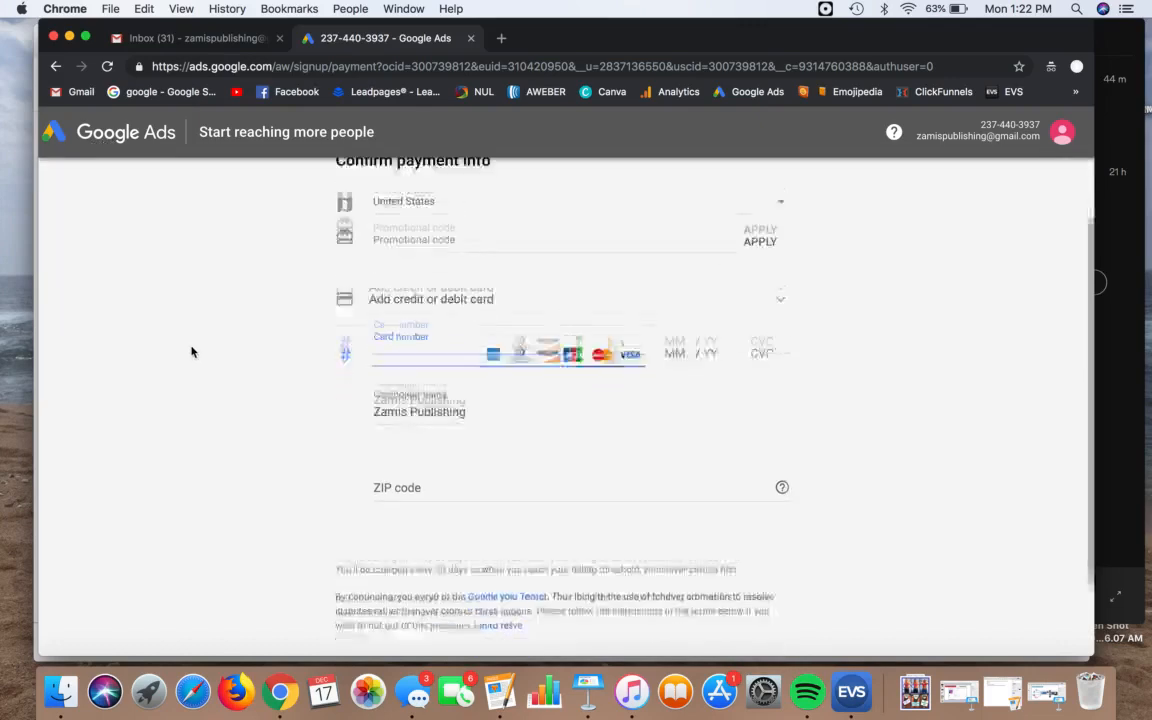
{"action": "scroll", "coordinate": [192, 351], "scroll_direction": "up", "scroll_amount": 2}
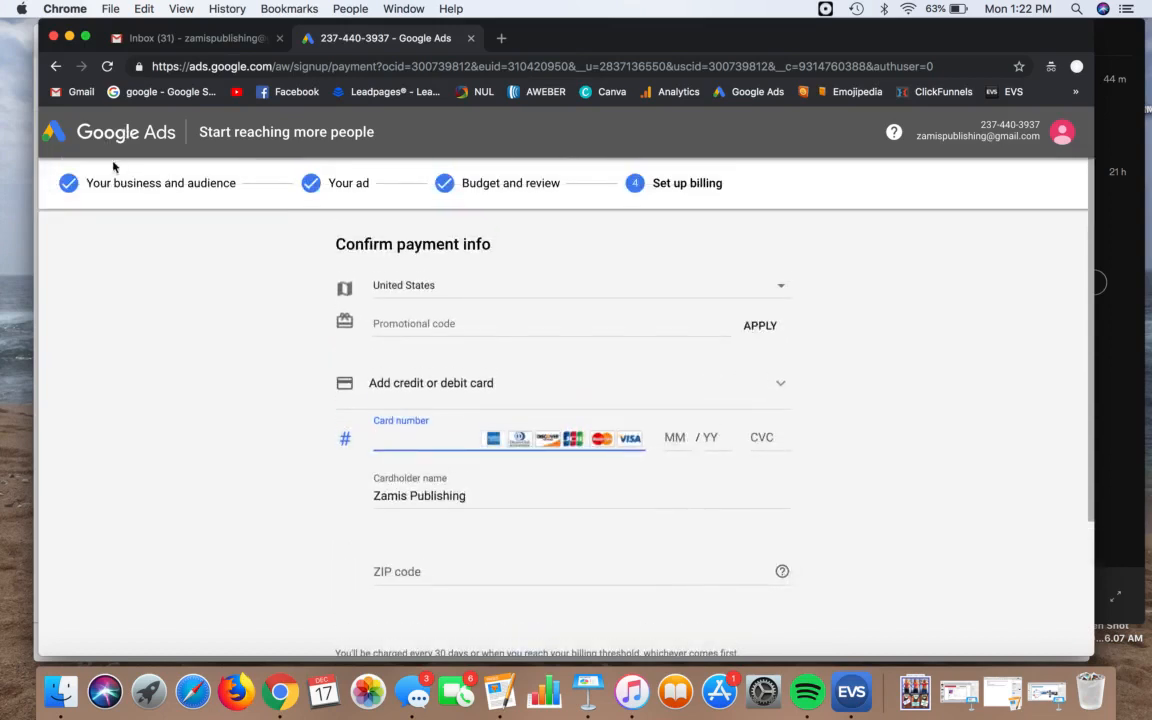
{"action": "scroll", "coordinate": [205, 302], "scroll_direction": "up", "scroll_amount": 1}
{"action": "mouse_move", "coordinate": [848, 712]}
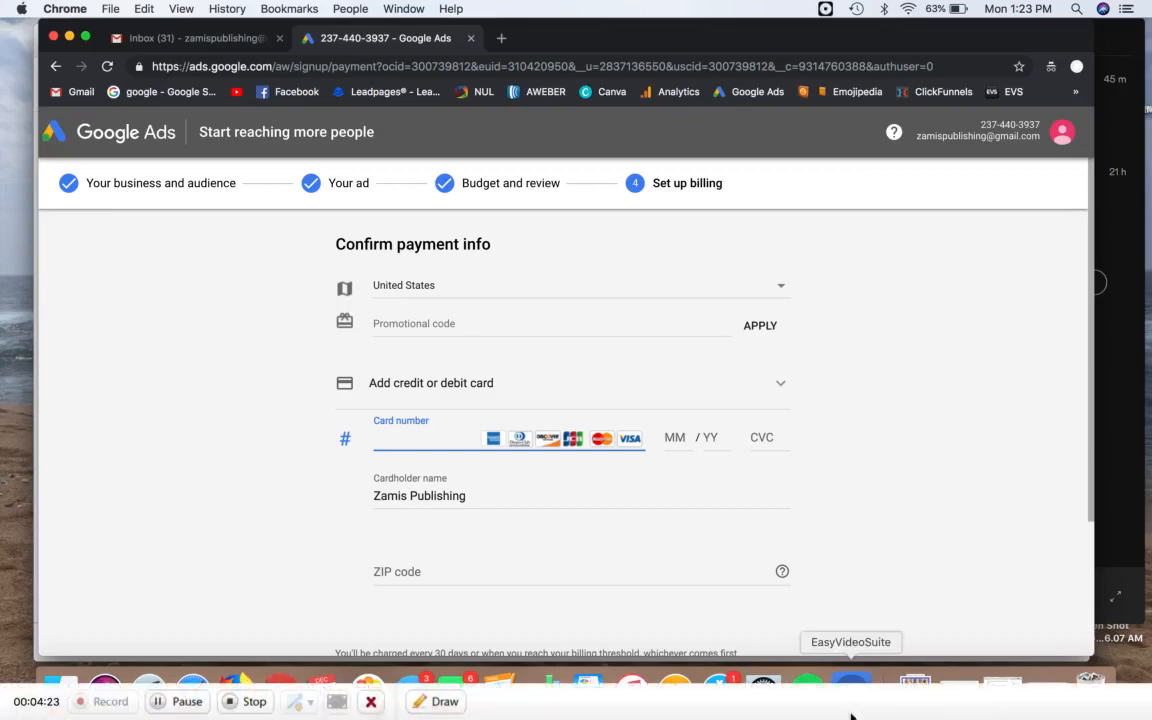